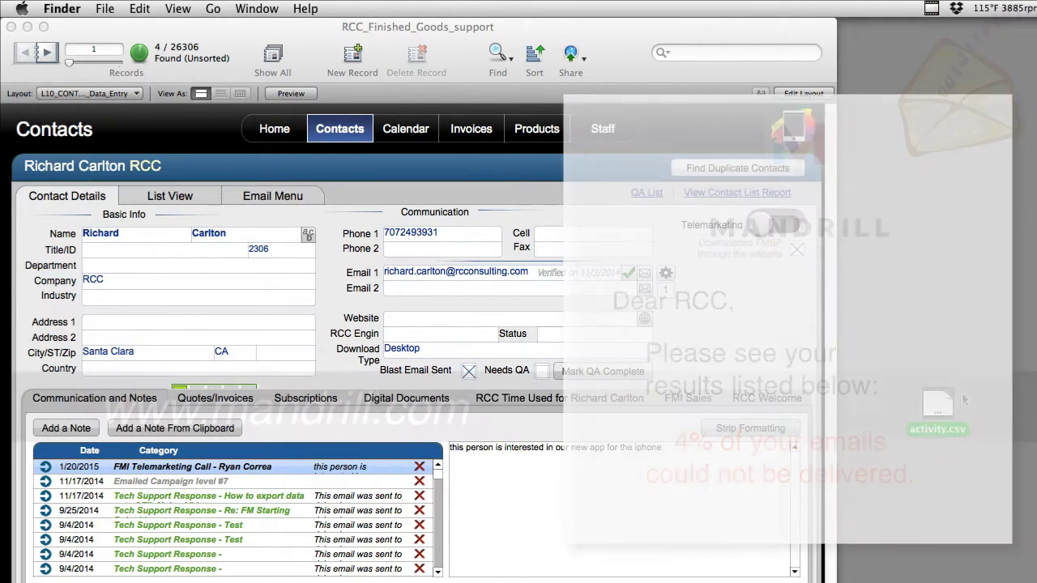
# - Open activity.csv from the desktop, examine the bounced emails and their Bounce Detail column, and close the spreadsheet
pyautogui.moveTo(983, 354); pyautogui.dragTo(897, 465)
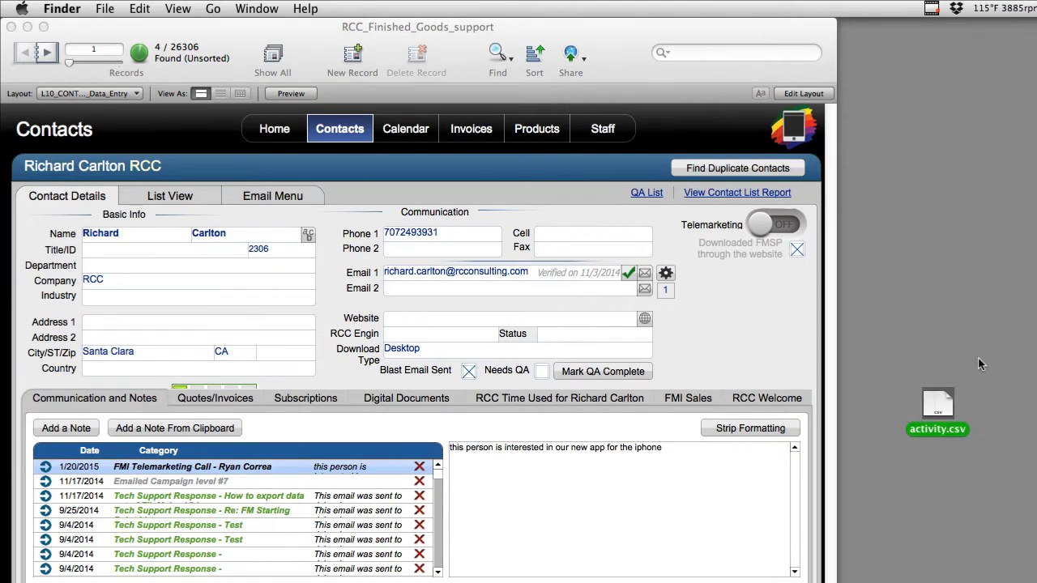
pyautogui.click(926, 478)
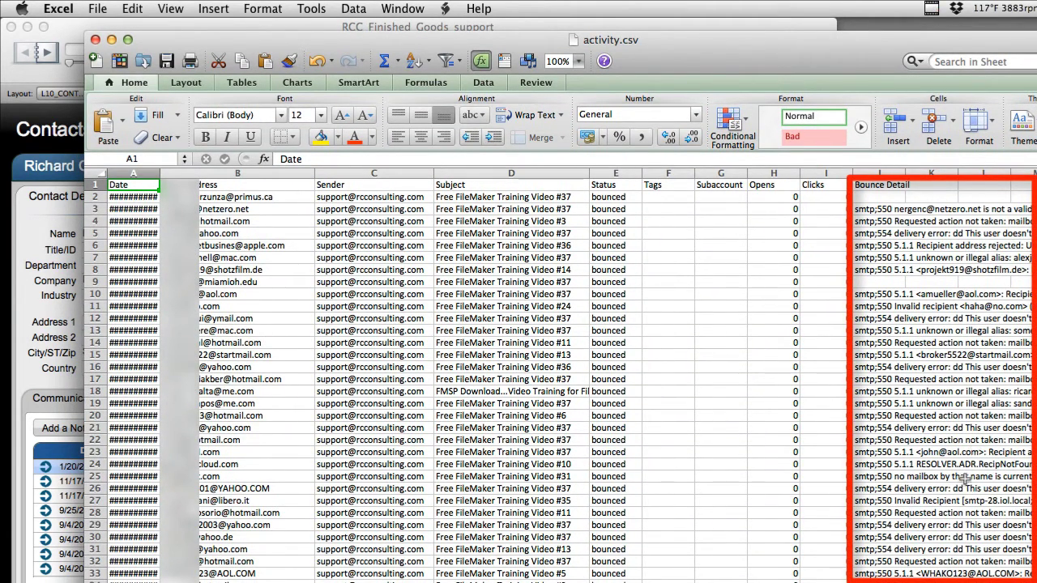
pyautogui.scroll(-5, 964, 478)
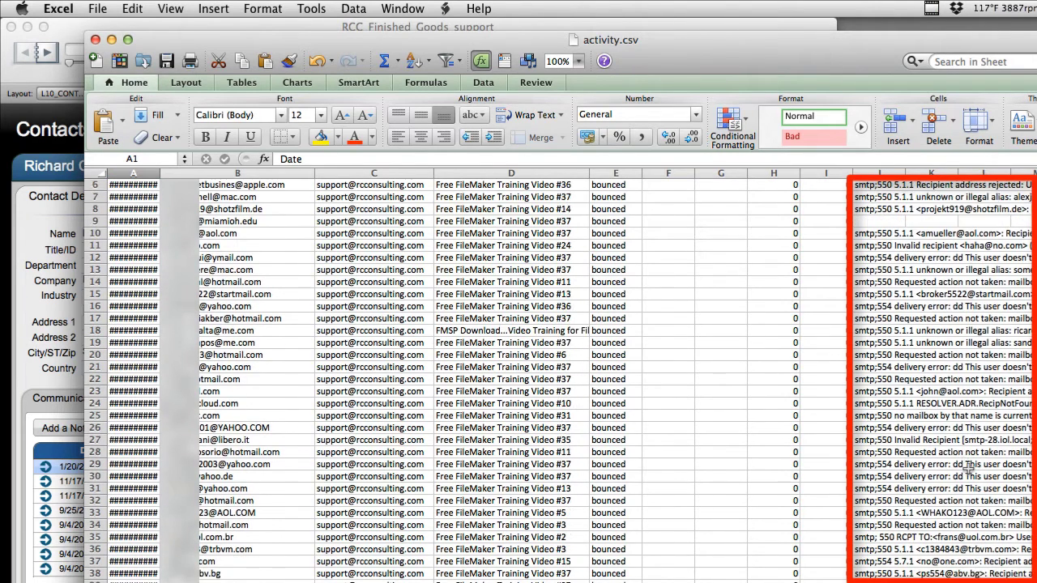
pyautogui.scroll(-2, 969, 468)
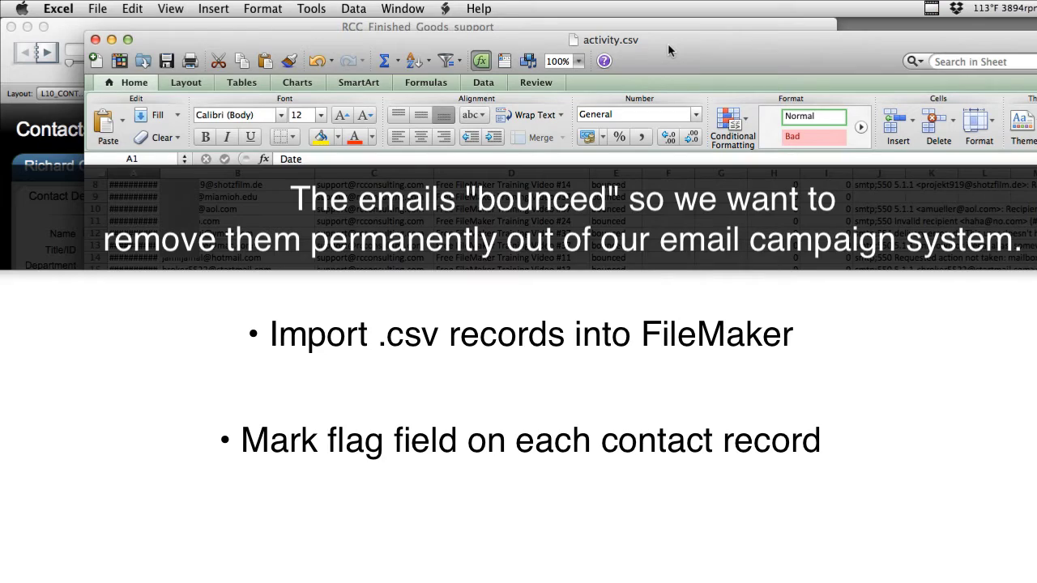
pyautogui.click(96, 39)
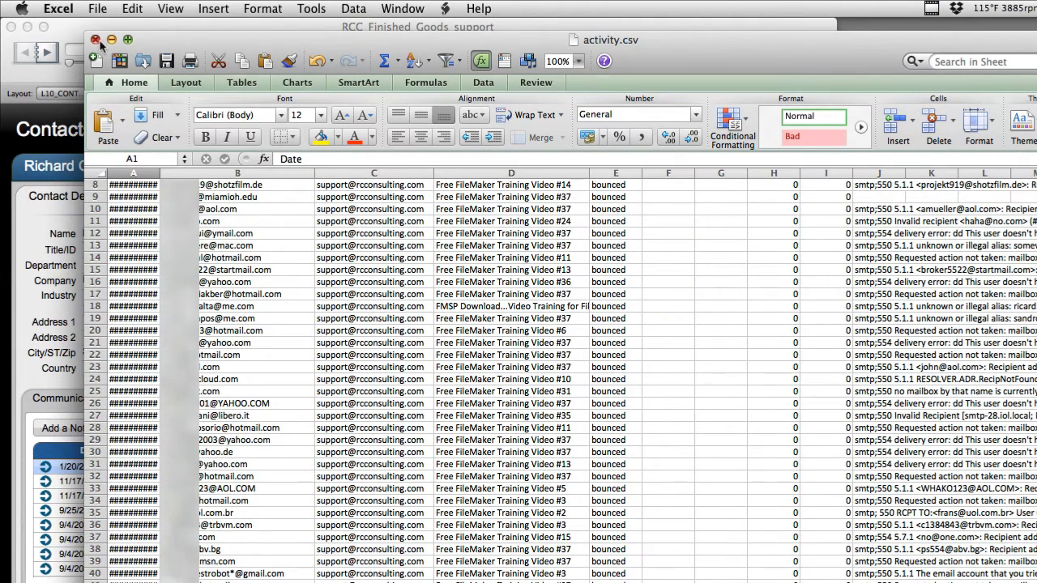
pyautogui.click(541, 147)
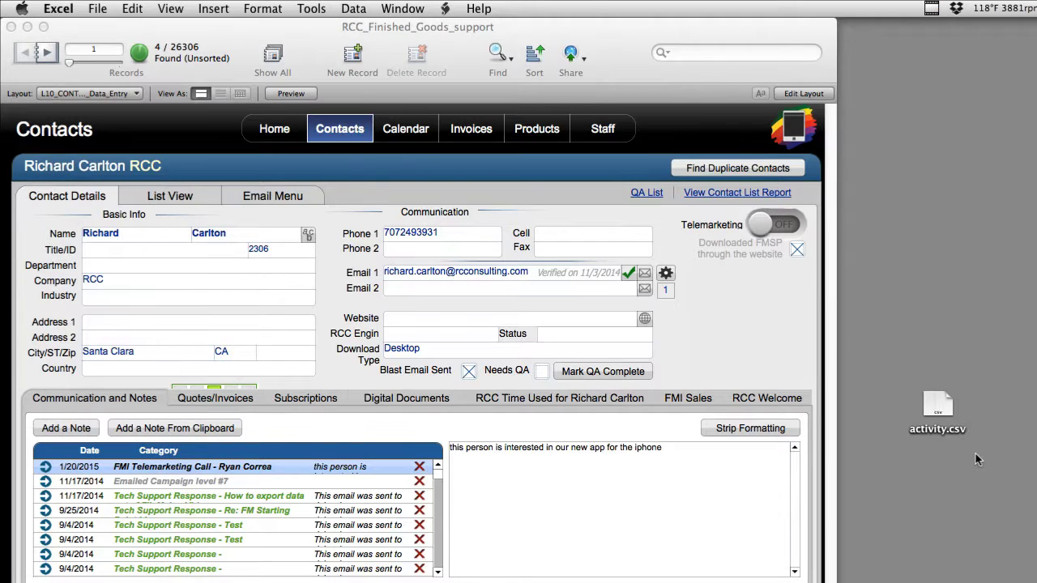
pyautogui.moveTo(942, 403); pyautogui.dragTo(942, 447)
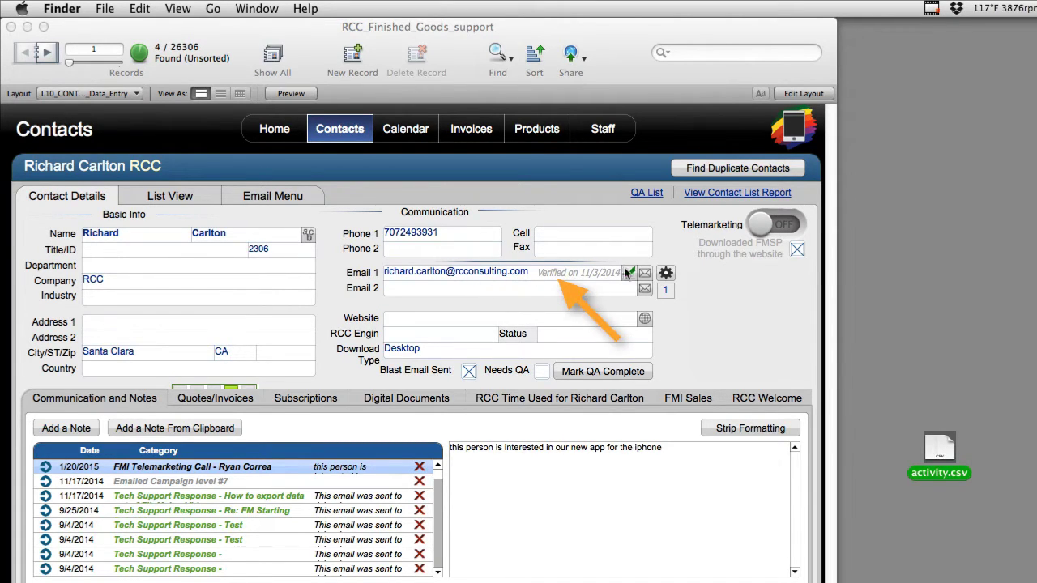
# - Check the email verification diagnostics for the contact's Email 1 address and close them
pyautogui.click(665, 273)
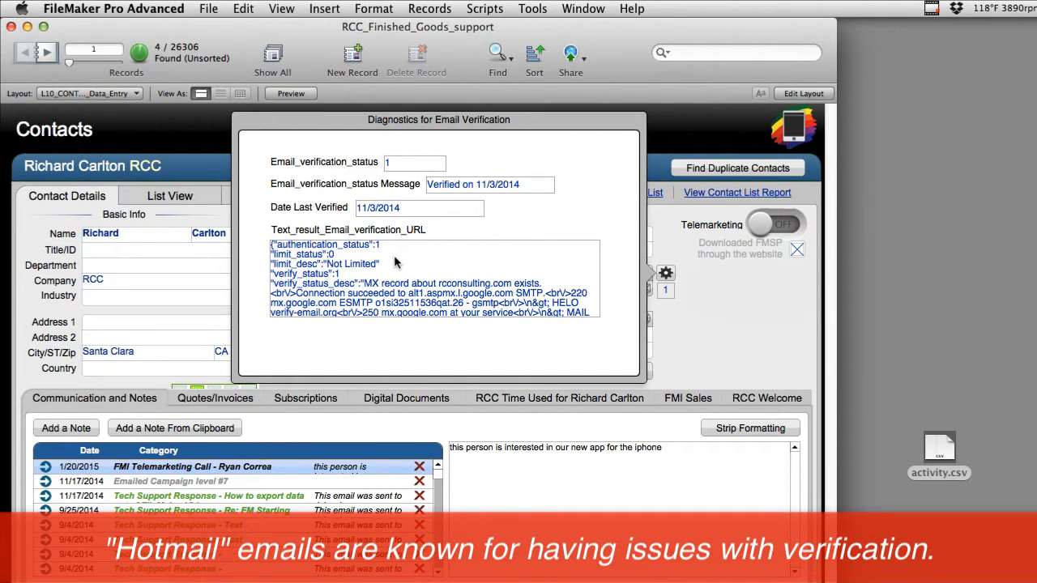
pyautogui.click(687, 330)
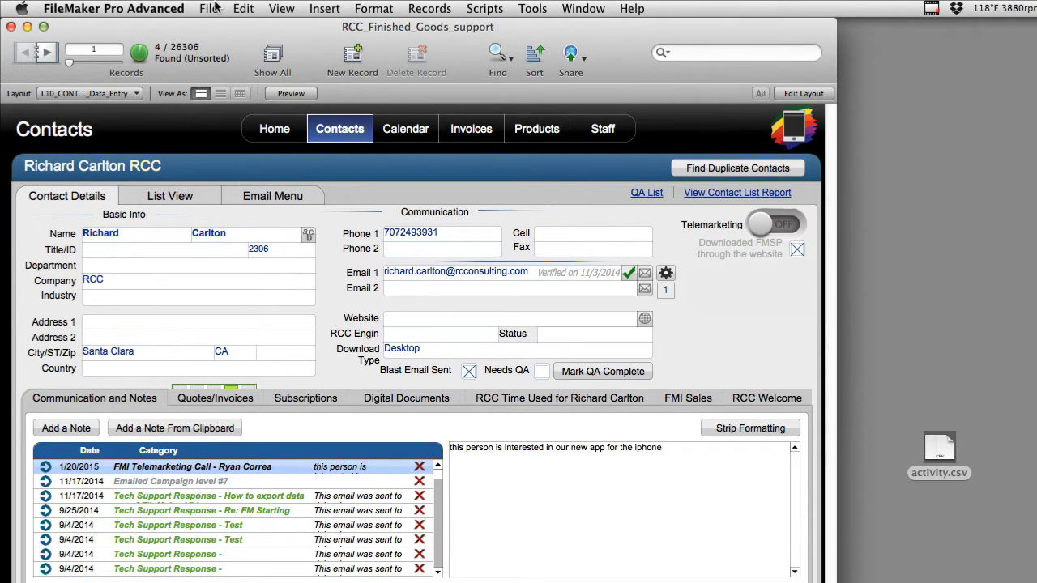
# - Create a new table named Email_Import_bounce in the database definition
pyautogui.click(212, 8)
pyautogui.moveTo(236, 115)
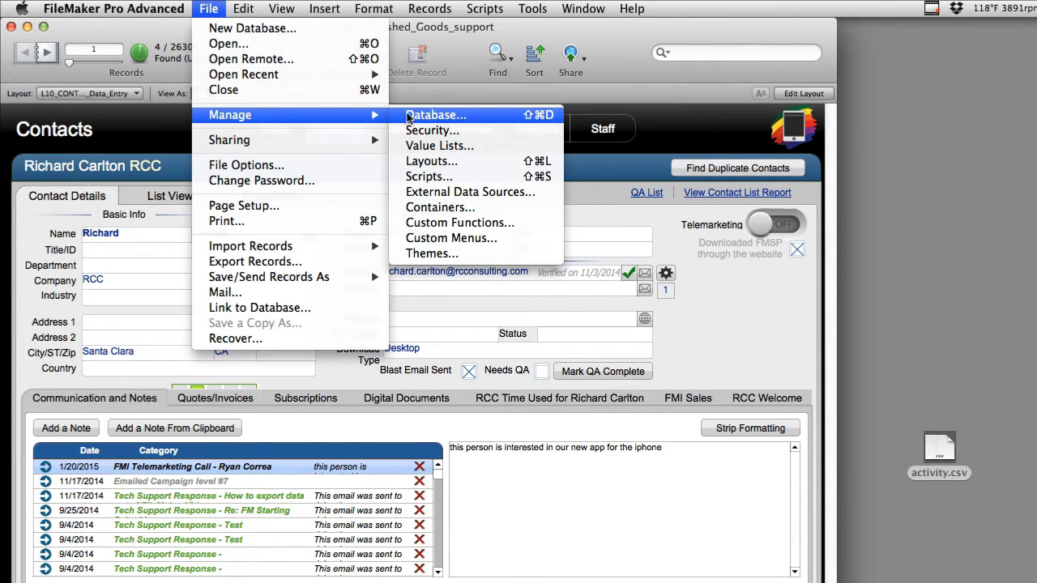
pyautogui.click(407, 117)
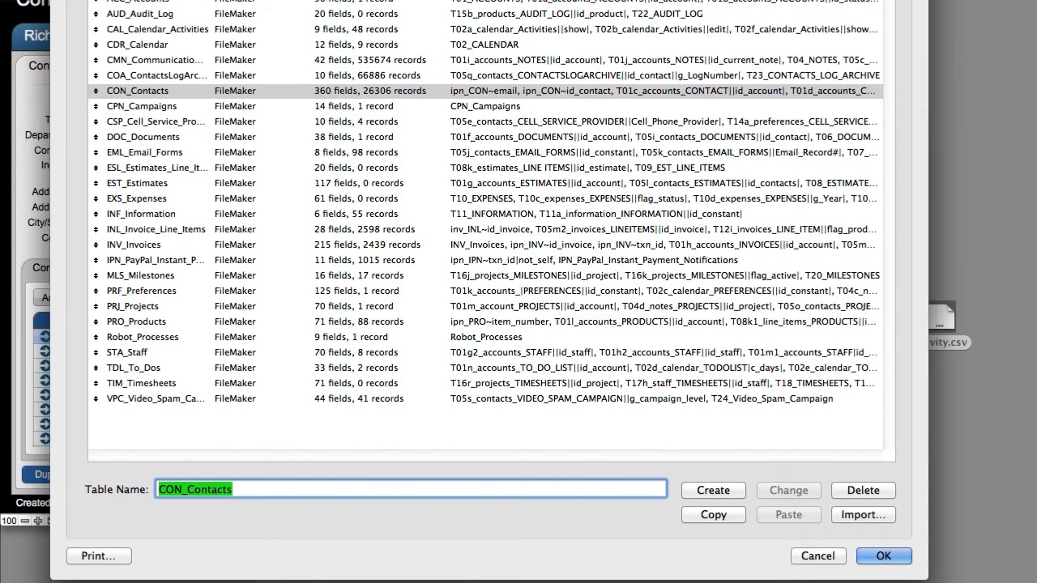
pyautogui.write('E')
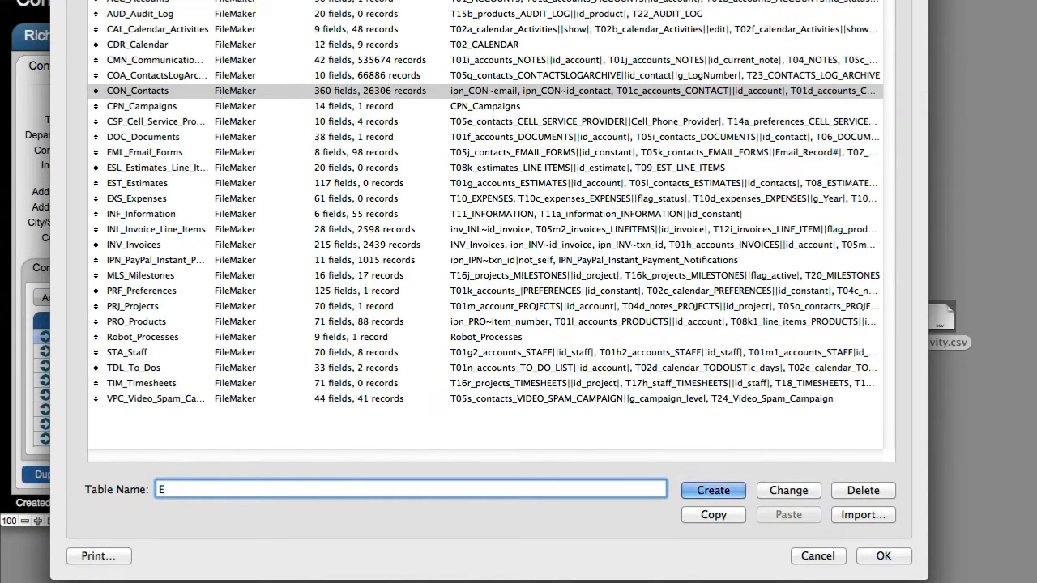
pyautogui.write('mail_Import_bounce')
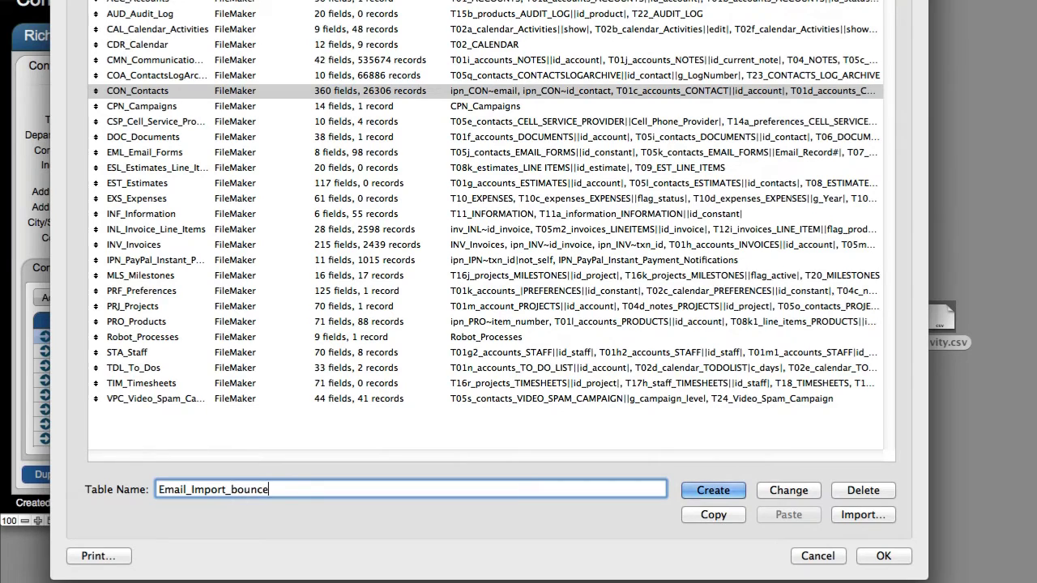
pyautogui.click(720, 488)
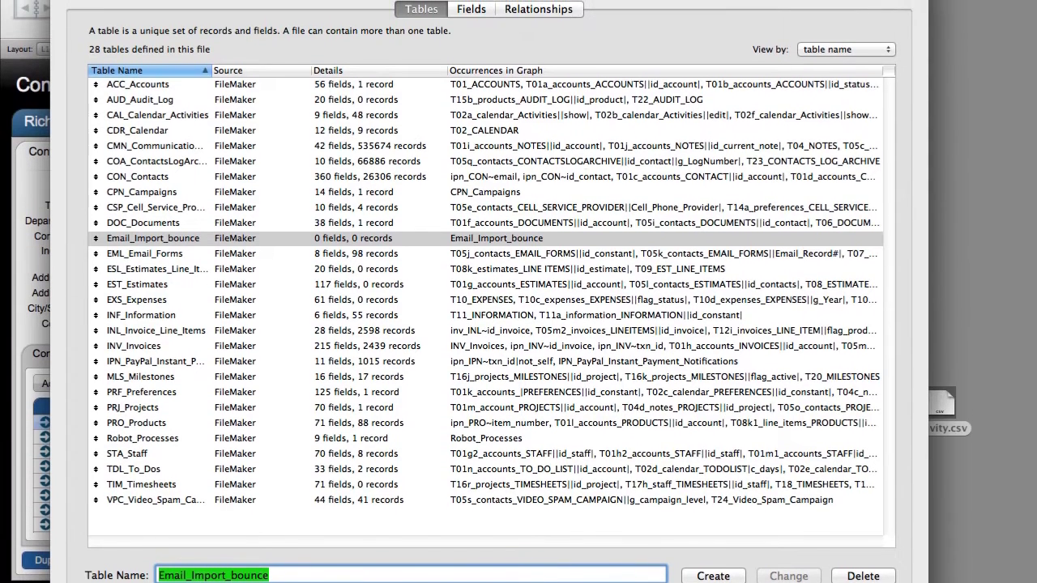
# - Add a text field named email_address to the Email_Import_bounce table and save the database definition
pyautogui.click(459, 7)
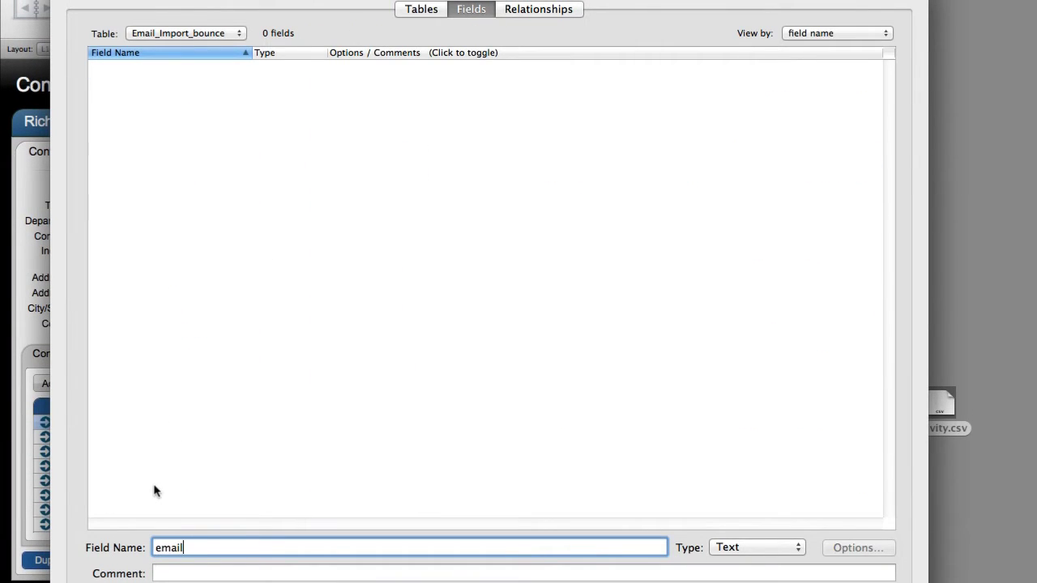
pyautogui.write('email_address')
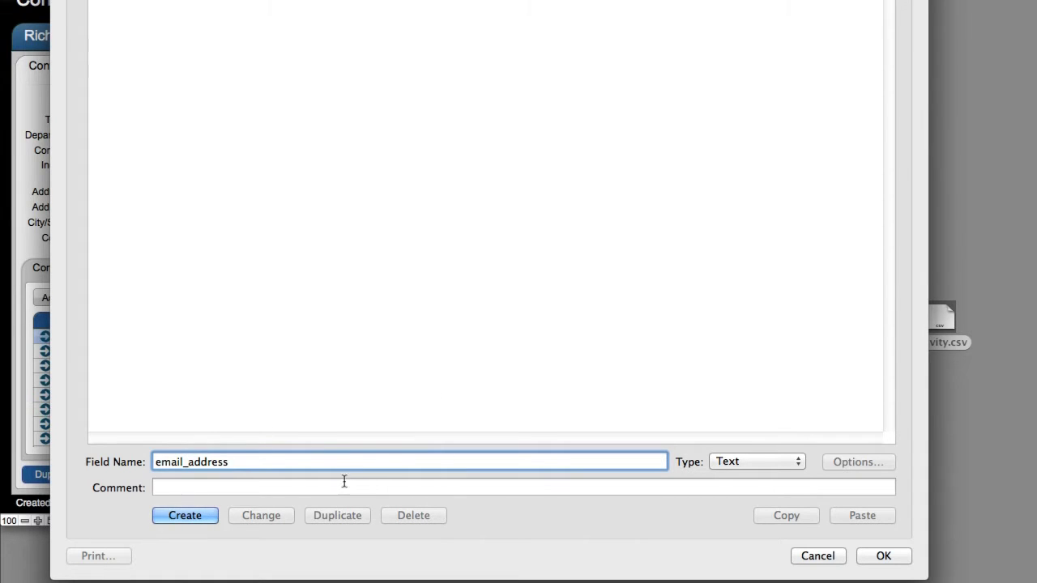
pyautogui.click(186, 516)
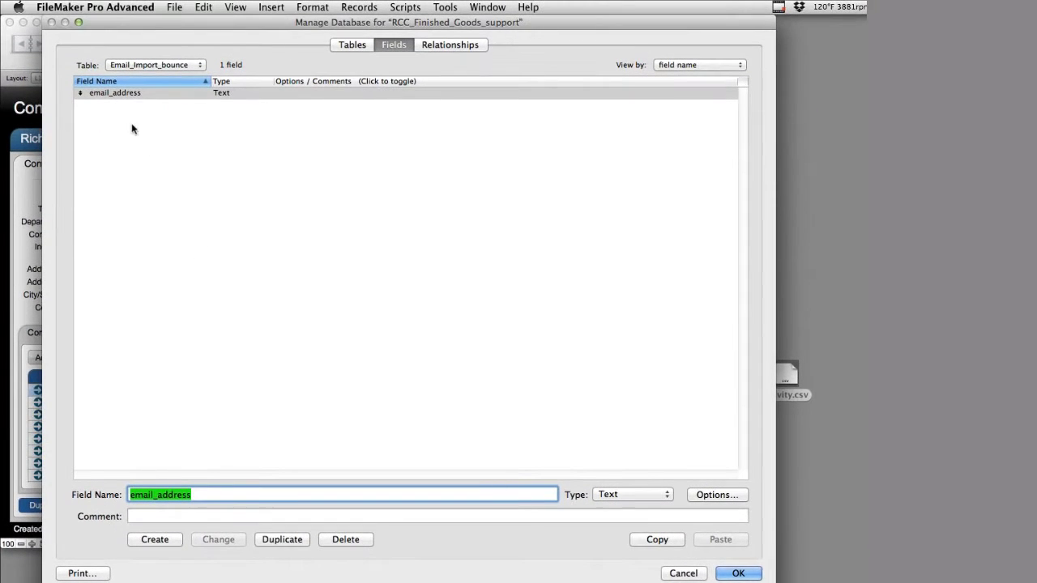
pyautogui.click(738, 573)
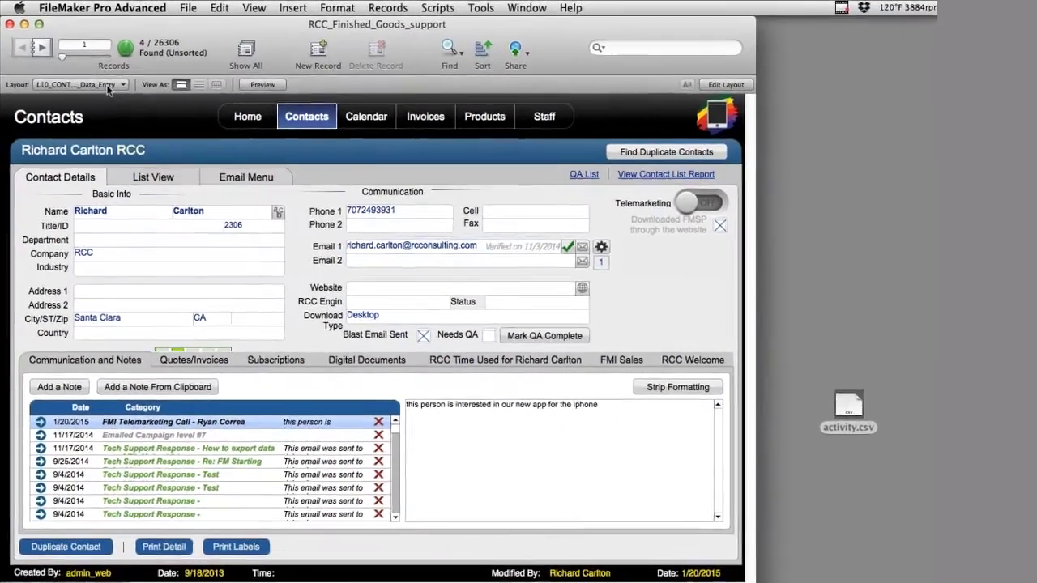
# - On the Email_Import_bounce layout, set up a file import of activity.csv with the Email Address source field mapped to email_address
pyautogui.click(96, 76)
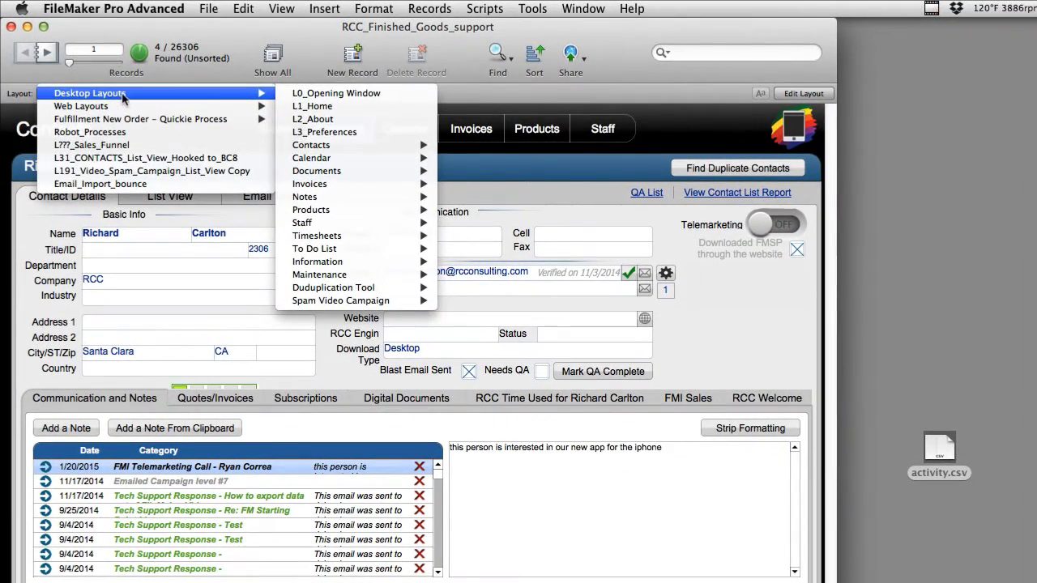
pyautogui.click(111, 184)
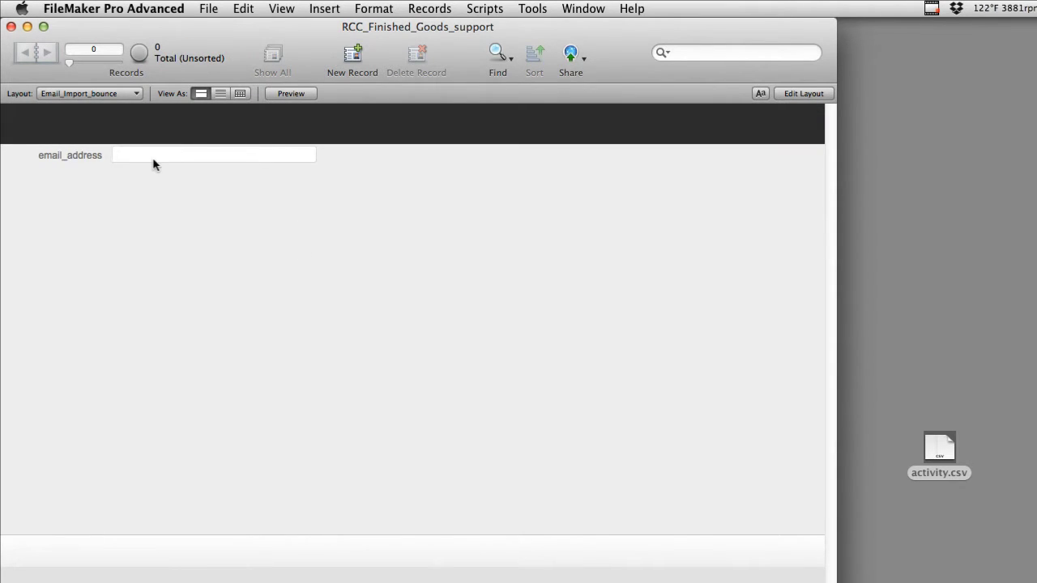
pyautogui.click(209, 8)
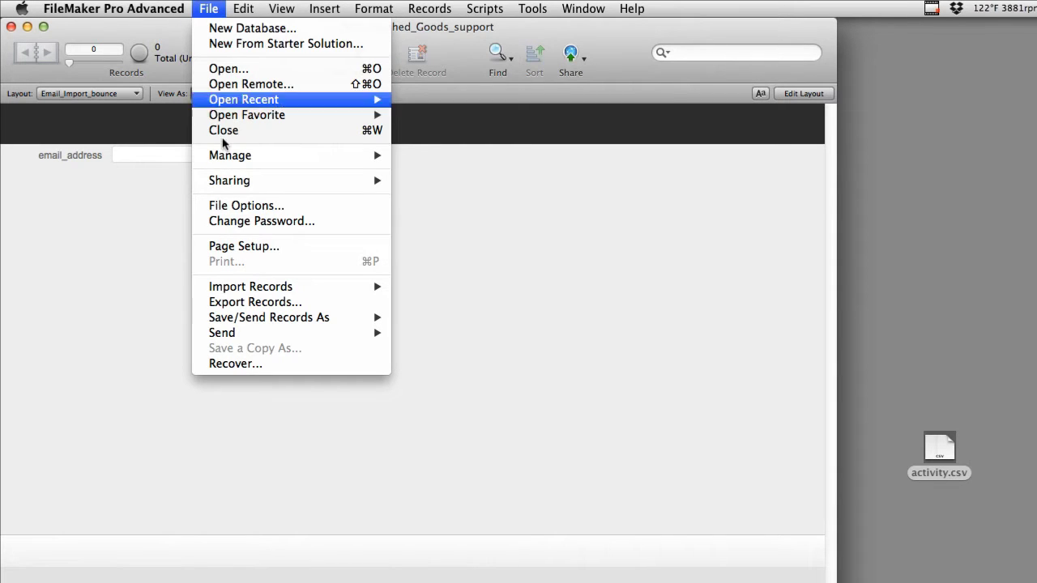
pyautogui.moveTo(247, 285)
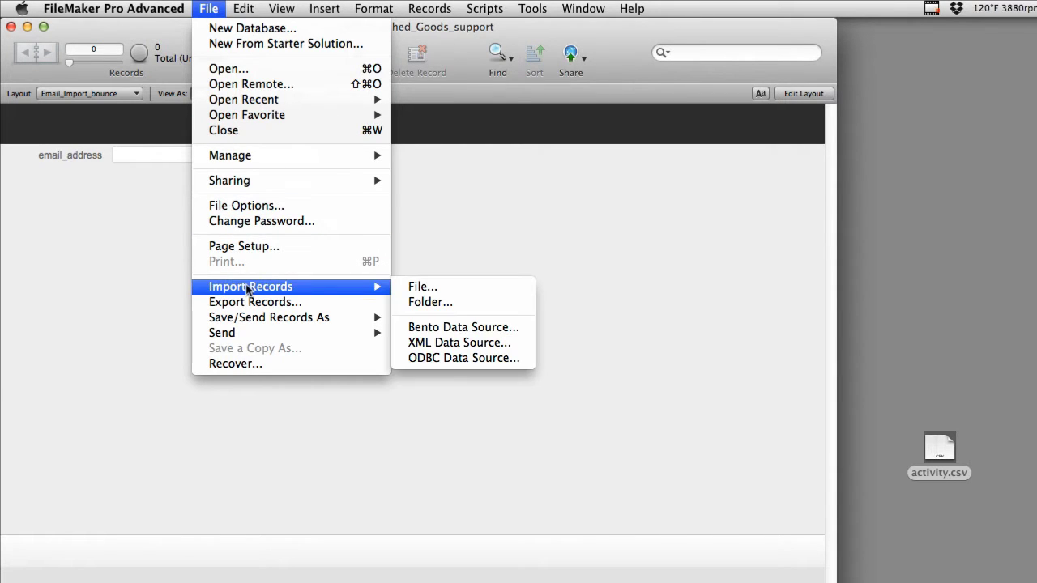
pyautogui.click(415, 288)
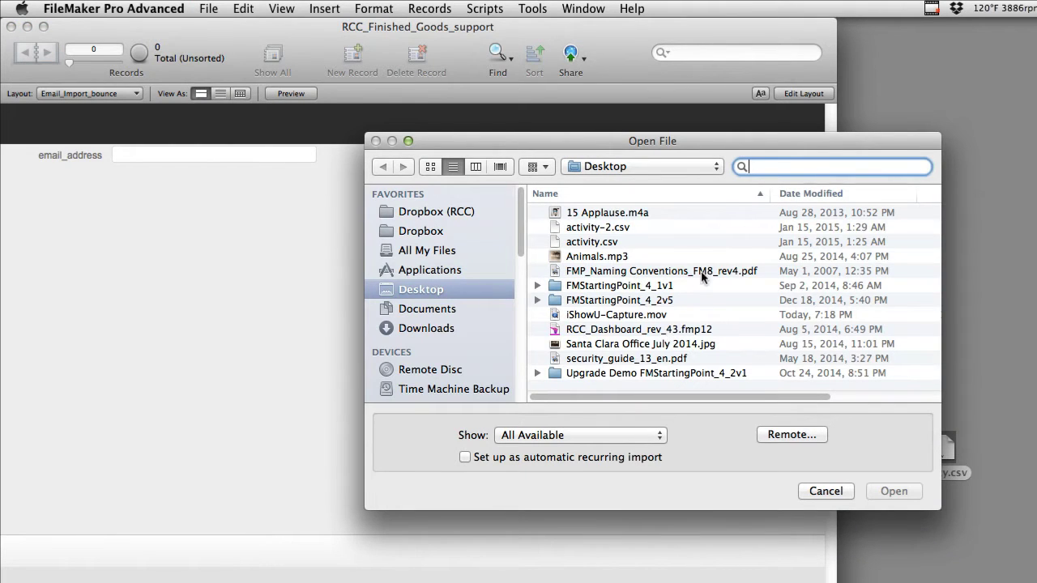
pyautogui.click(592, 241)
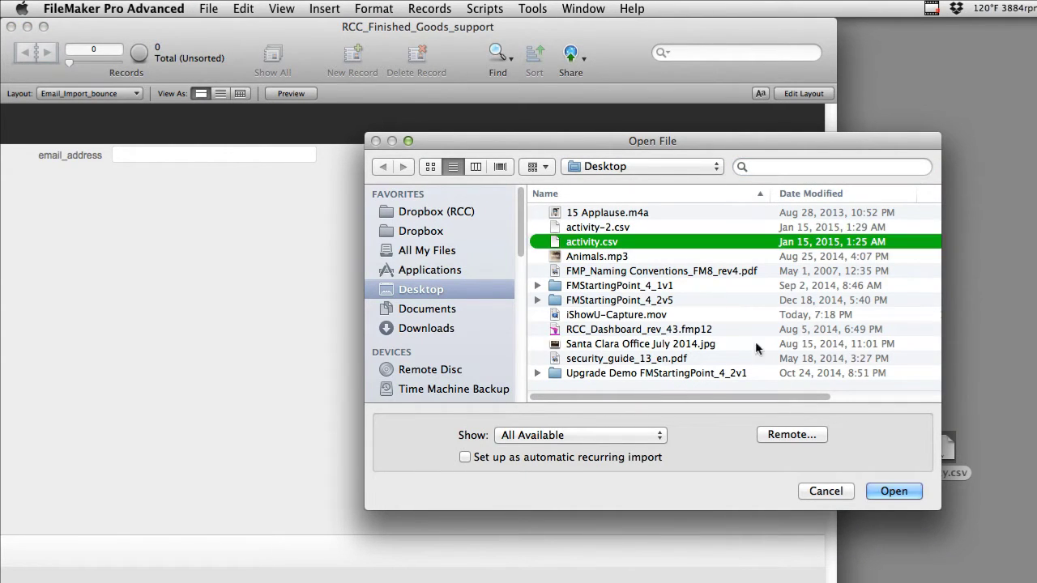
pyautogui.click(894, 490)
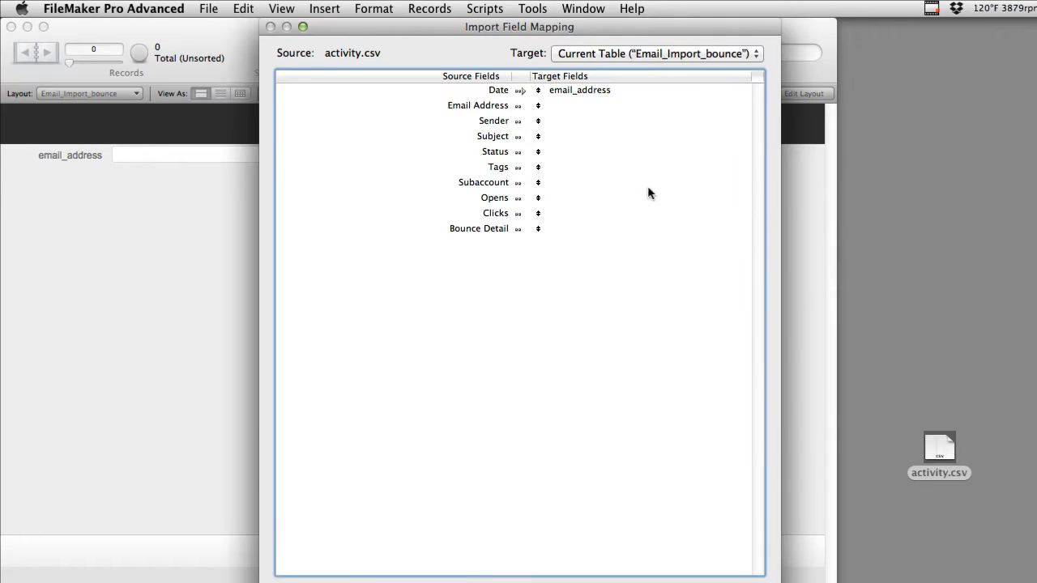
pyautogui.moveTo(538, 91); pyautogui.dragTo(537, 108)
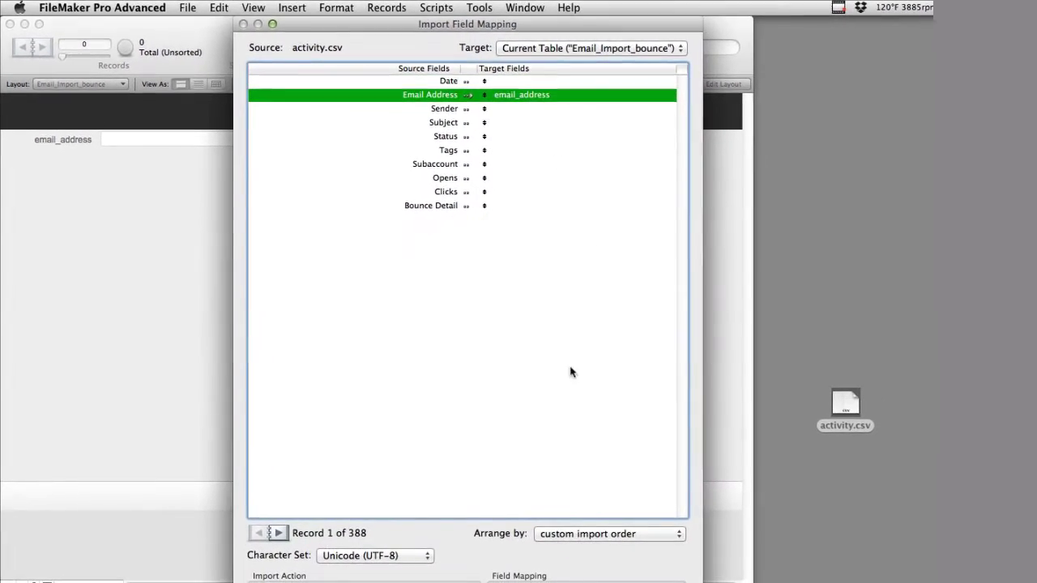
# - Page through the source records in the import mapping to check which data lines up with email_address
pyautogui.click(285, 545)
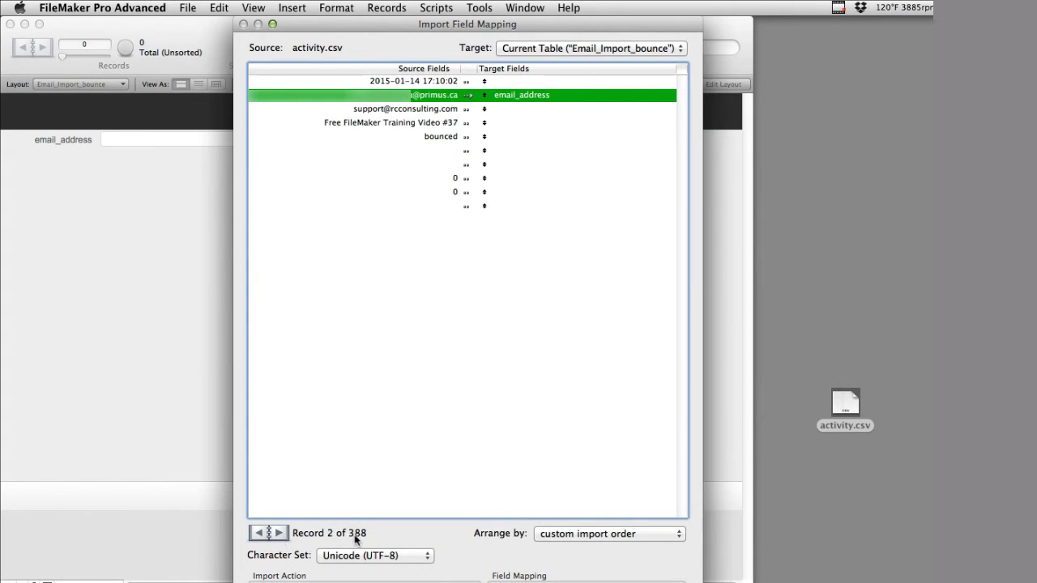
pyautogui.click(279, 533)
pyautogui.click(280, 533)
pyautogui.click(279, 534)
pyautogui.click(279, 534)
pyautogui.click(280, 533)
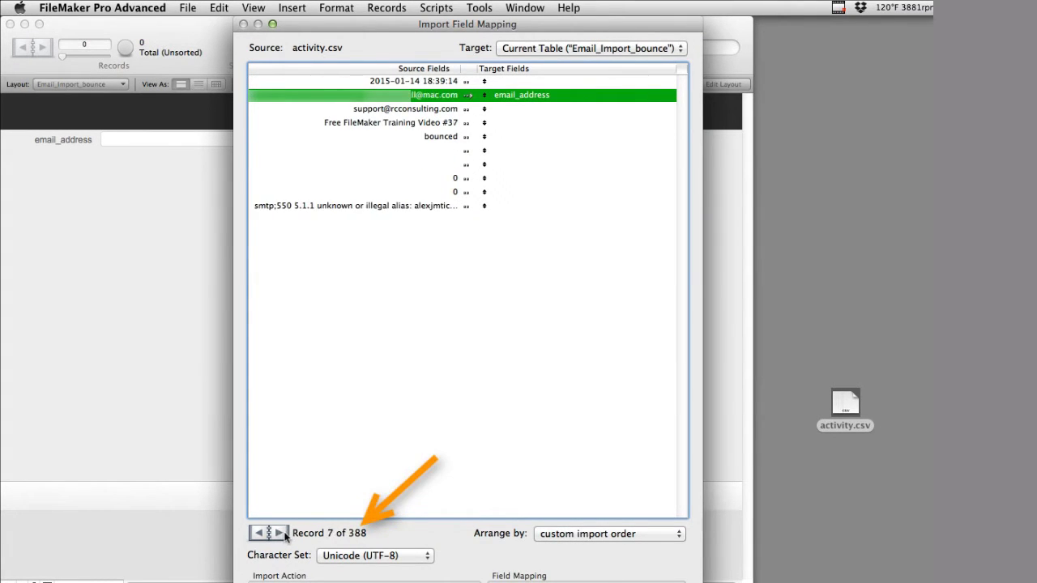
pyautogui.click(281, 533)
pyautogui.click(280, 533)
pyautogui.click(280, 533)
pyautogui.click(280, 533)
pyautogui.click(281, 533)
pyautogui.click(280, 533)
pyautogui.click(280, 533)
pyautogui.click(280, 533)
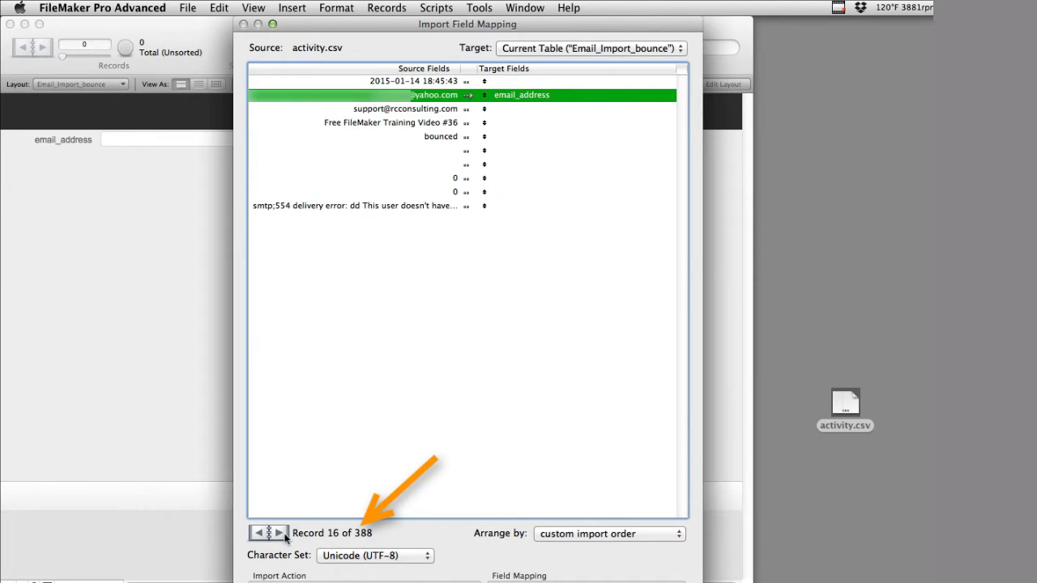
pyautogui.click(259, 533)
pyautogui.click(259, 533)
pyautogui.click(259, 533)
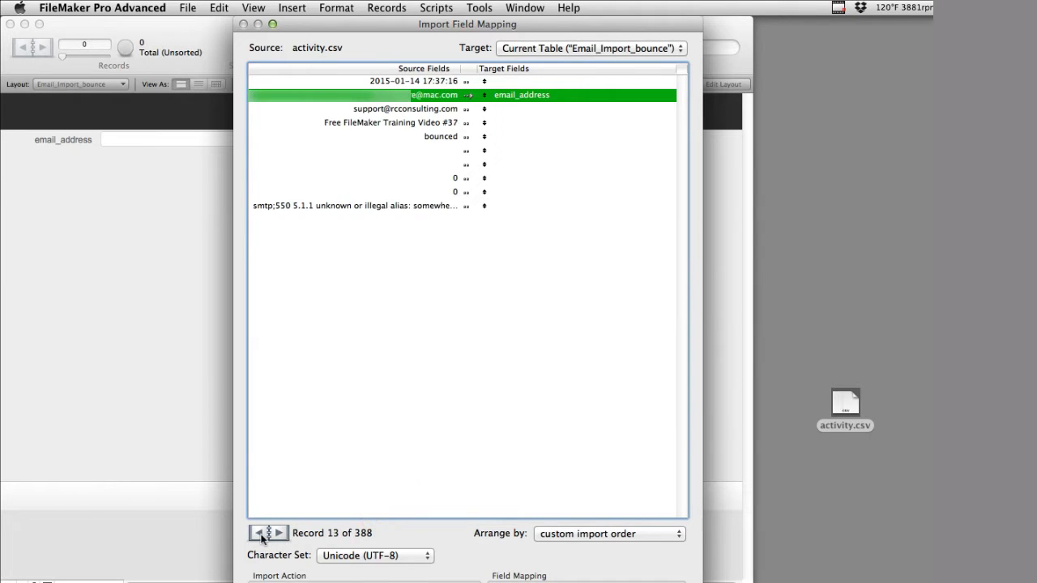
pyautogui.click(260, 533)
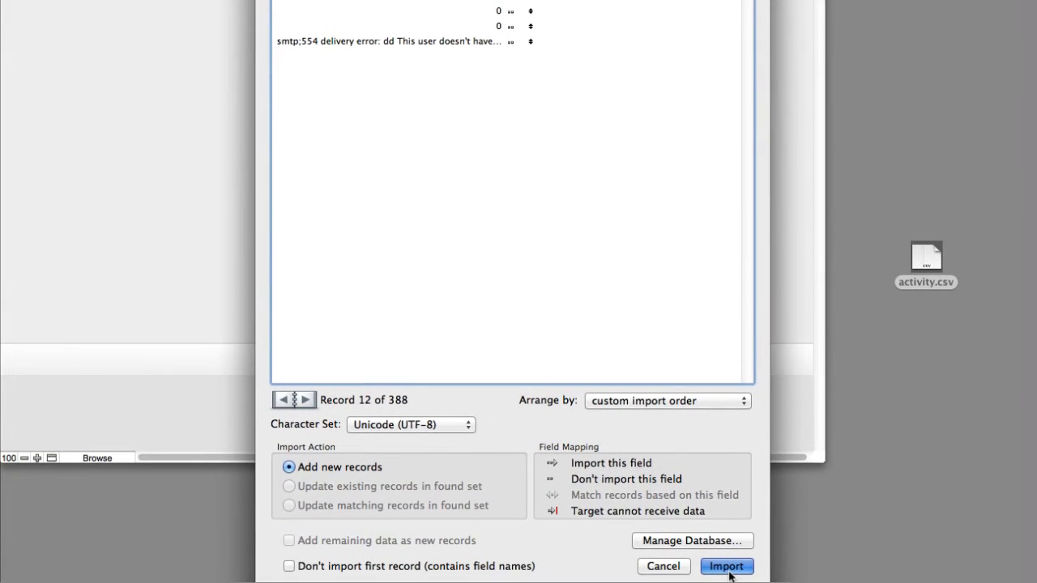
# - Import the activity.csv data as new records and dismiss the import summary
pyautogui.click(728, 568)
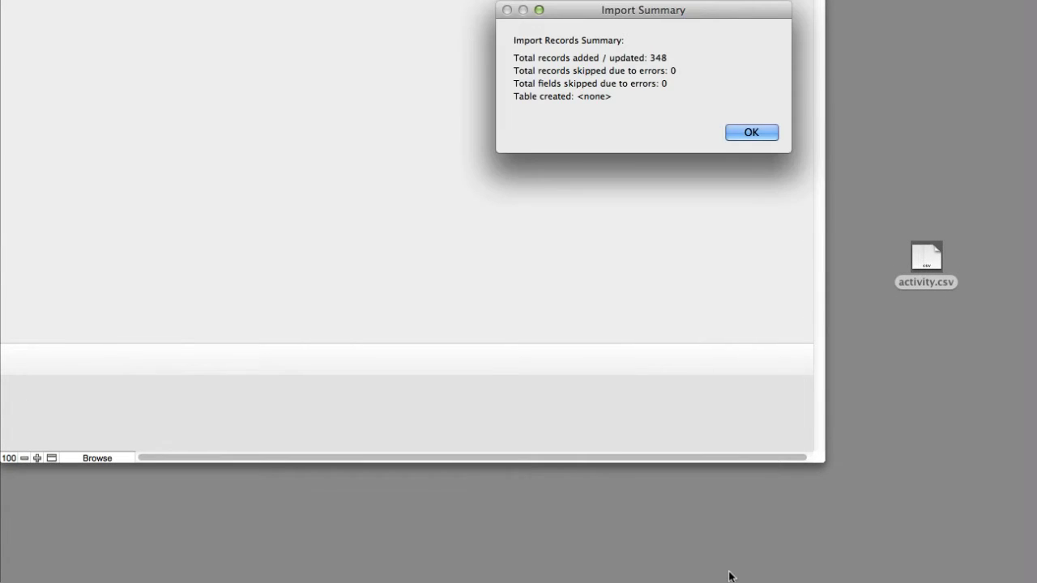
pyautogui.click(743, 133)
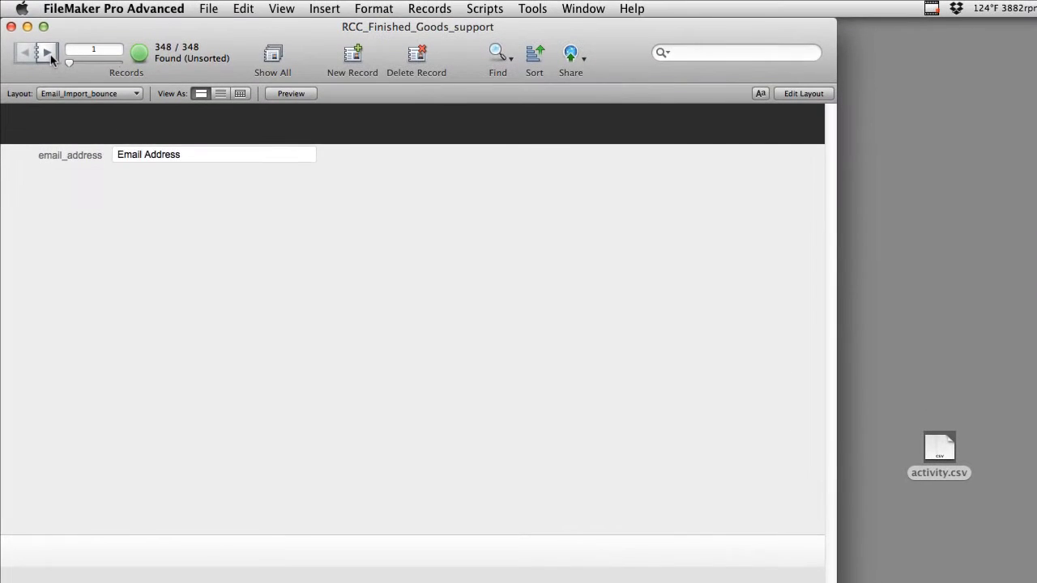
# - Browse forward through the imported Email_Import_bounce records to inspect their email_address values
pyautogui.click(50, 57)
pyautogui.click(50, 57)
pyautogui.click(49, 57)
pyautogui.click(49, 57)
pyautogui.click(49, 57)
pyautogui.click(49, 57)
pyautogui.click(49, 57)
pyautogui.click(49, 57)
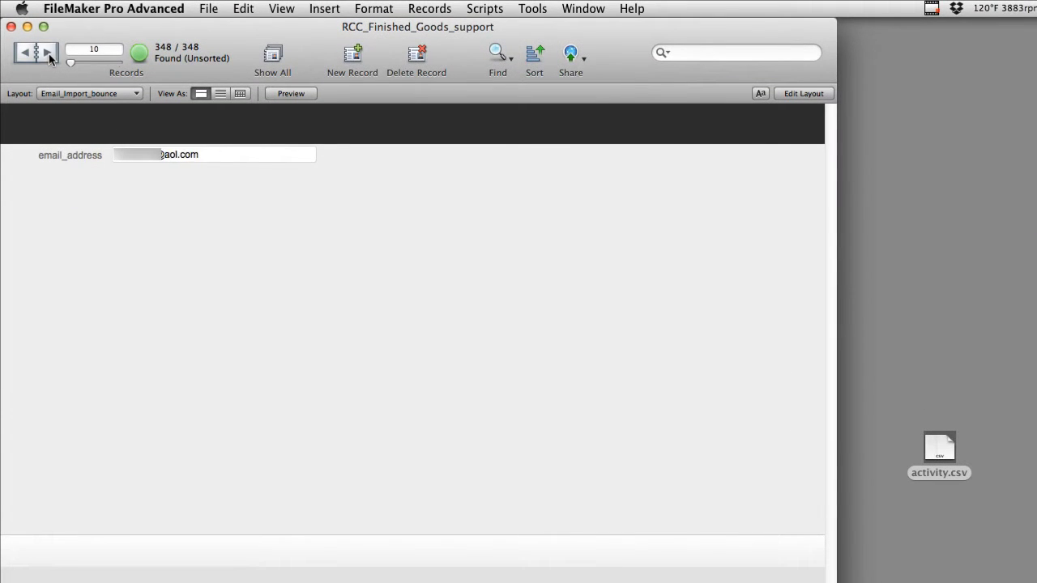
pyautogui.click(49, 56)
pyautogui.click(50, 57)
pyautogui.click(50, 56)
pyautogui.click(50, 56)
pyautogui.click(49, 57)
pyautogui.click(49, 57)
pyautogui.click(49, 56)
pyautogui.click(50, 57)
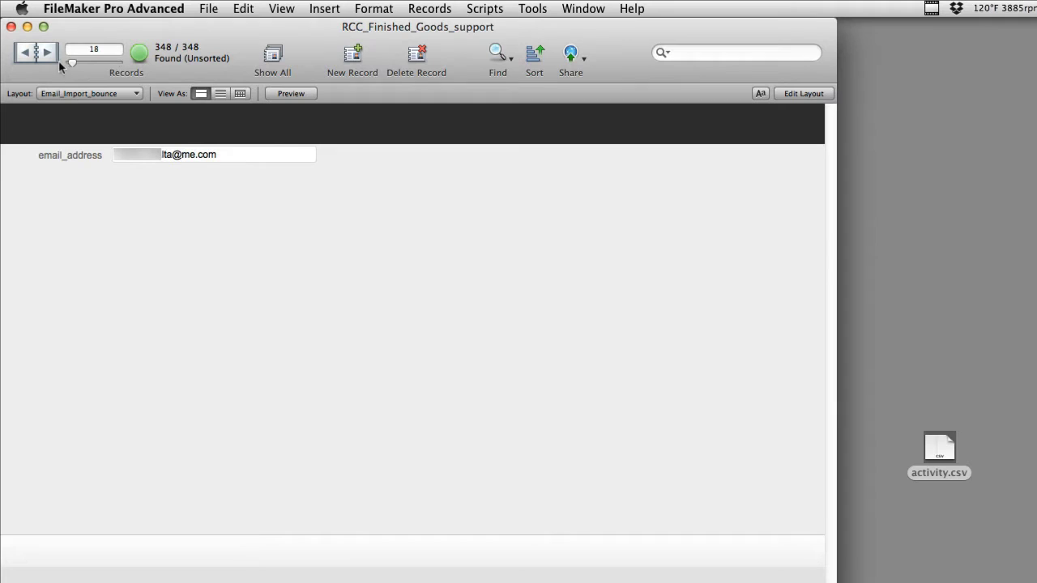
# - Display the imported bounce records as a table, save that view with the layout, and widen the email_address column to review the addresses
pyautogui.click(240, 95)
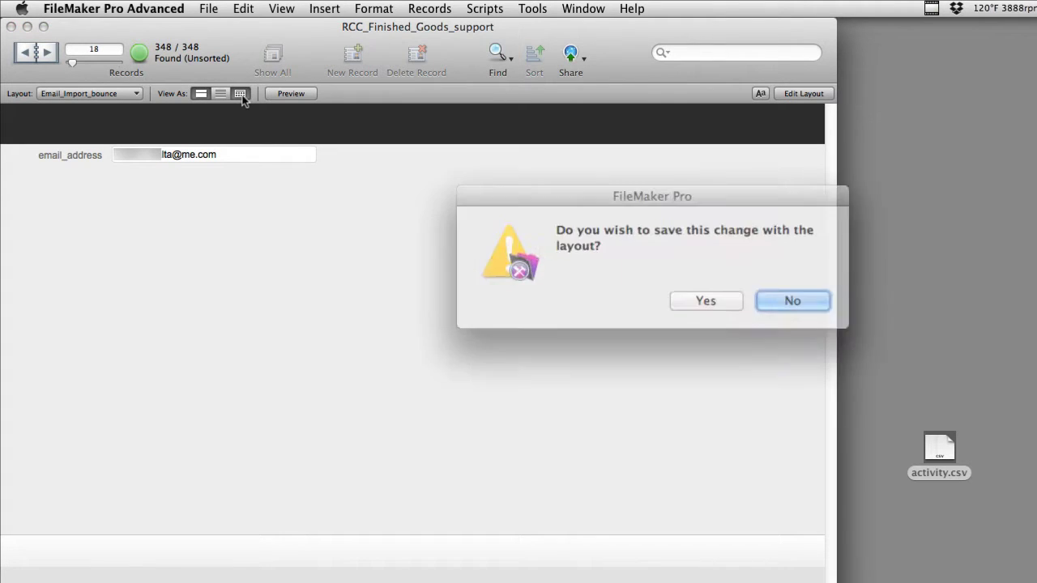
pyautogui.click(687, 300)
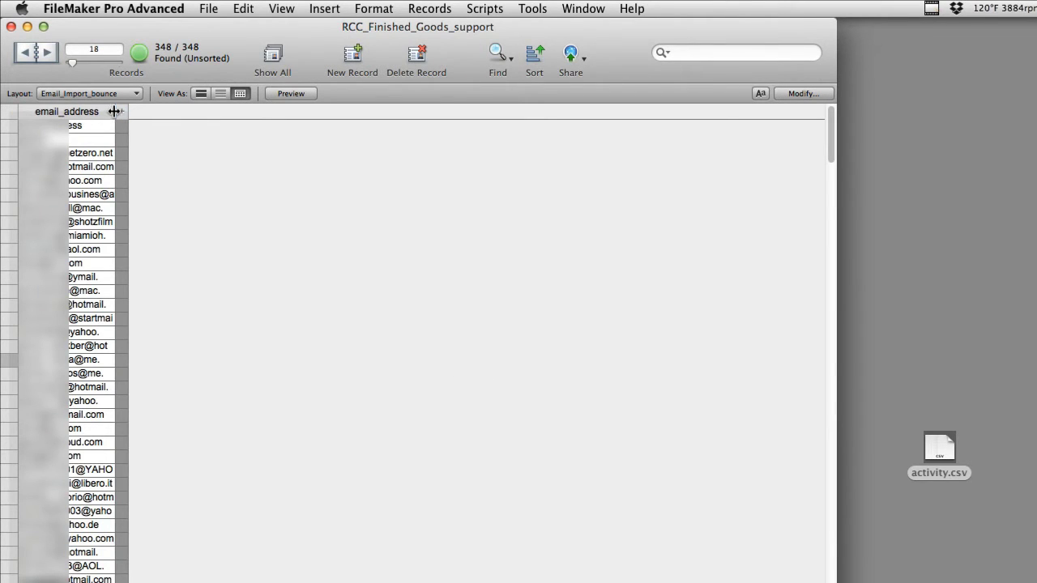
pyautogui.moveTo(115, 111); pyautogui.dragTo(184, 111)
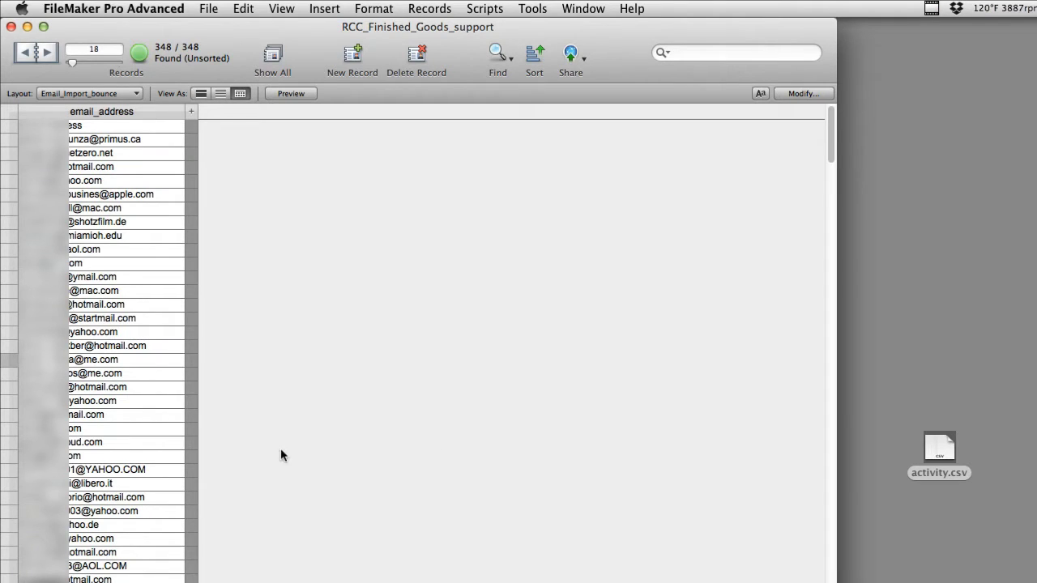
pyautogui.scroll(-6, 314, 456)
pyautogui.scroll(6, 309, 459)
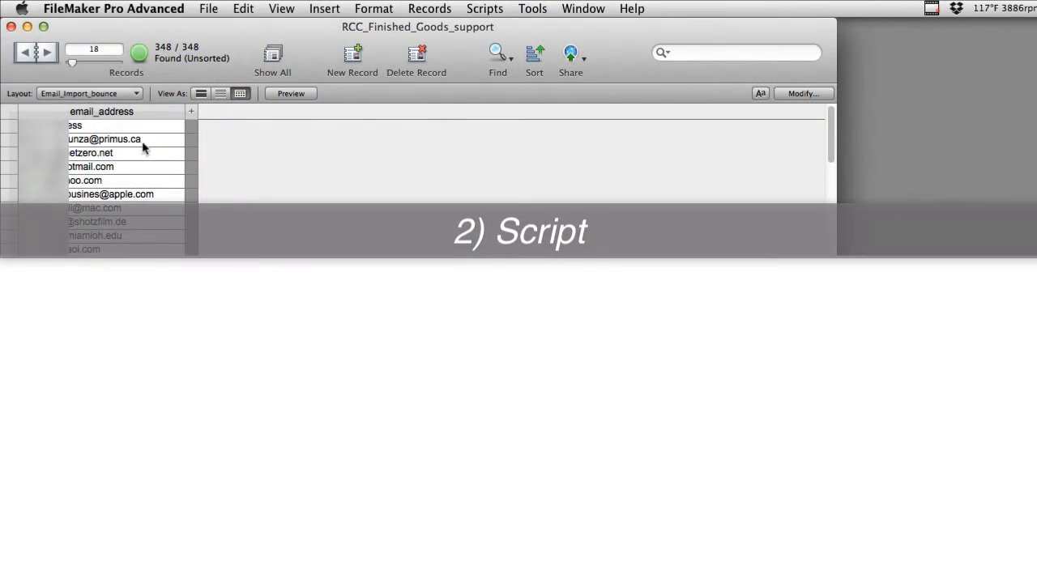
pyautogui.click(149, 140)
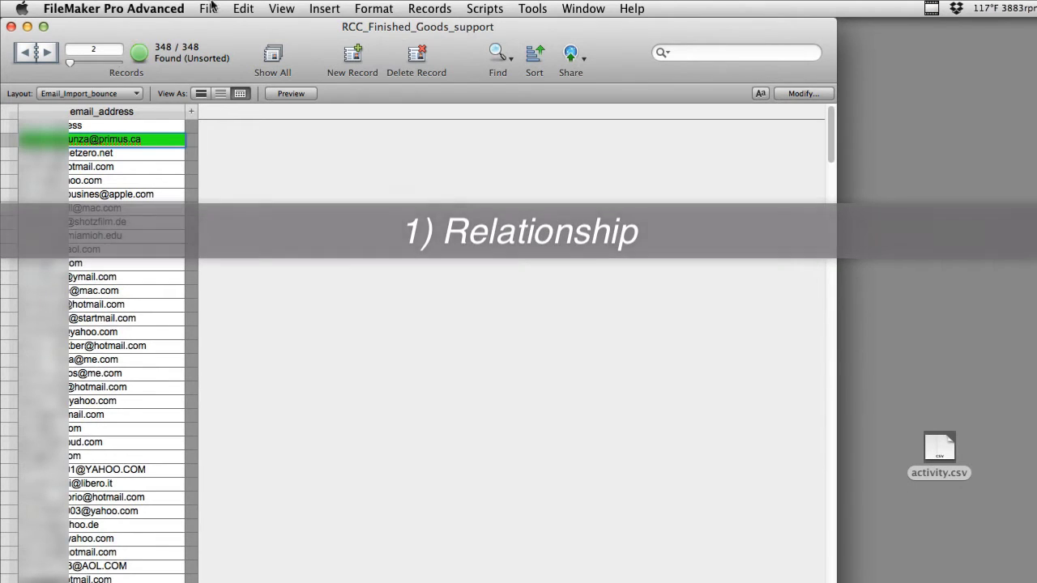
# - In the database relationships graph, reposition the Email_Import_bounce table occurrence beside the blue naming note and make its box shorter and slightly wider
pyautogui.click(209, 8)
pyautogui.moveTo(247, 156)
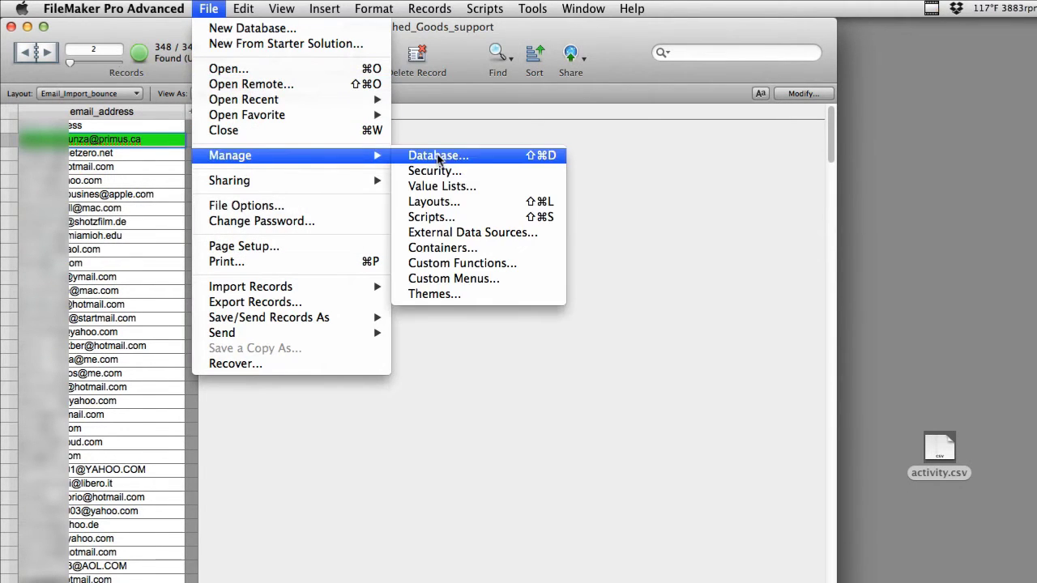
pyautogui.click(437, 155)
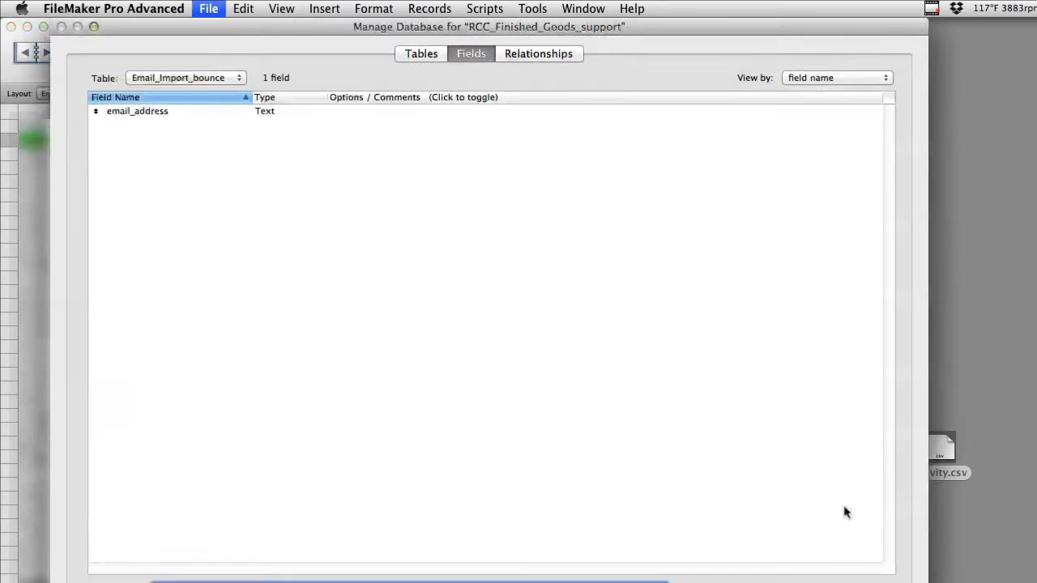
pyautogui.click(504, 52)
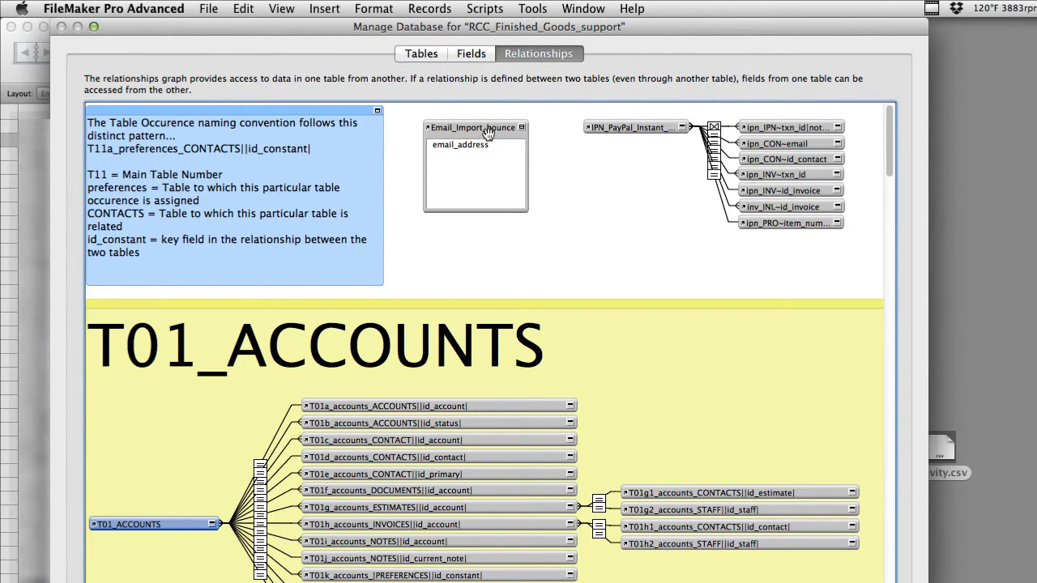
pyautogui.moveTo(488, 134); pyautogui.dragTo(453, 207)
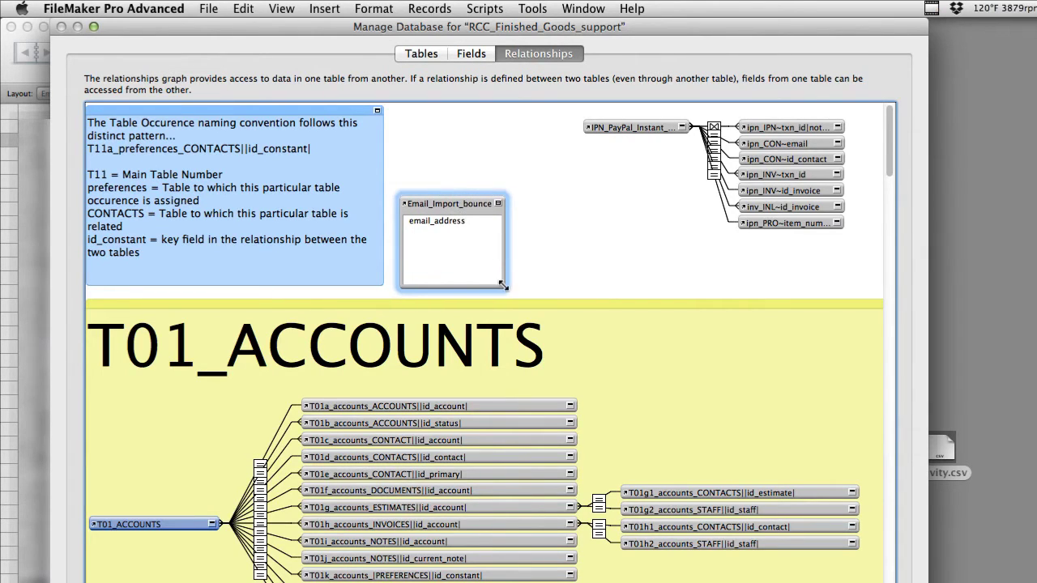
pyautogui.moveTo(503, 286); pyautogui.dragTo(515, 248)
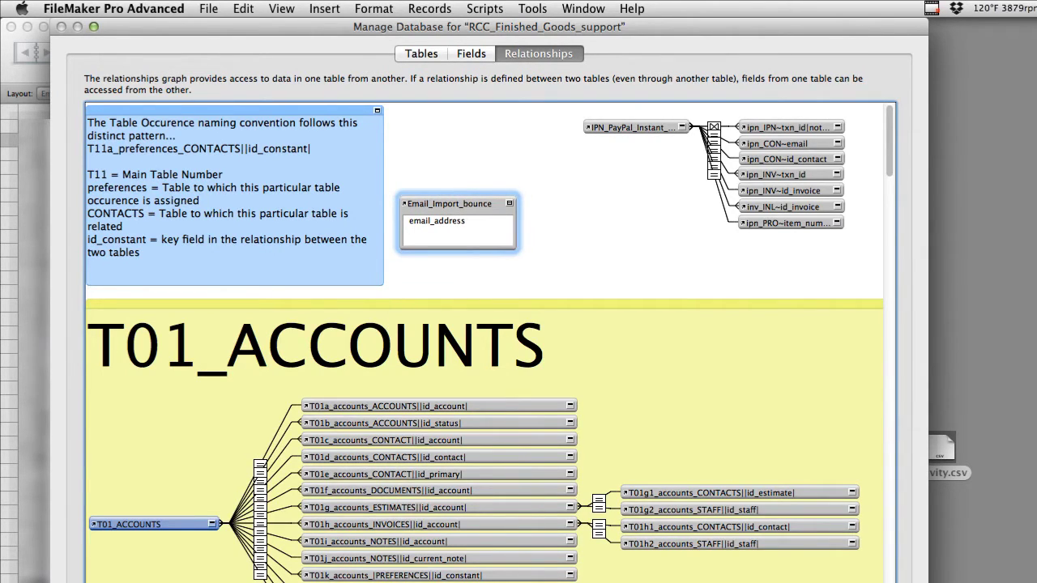
# - Add a CON_Contacts table occurrence to the graph, place it beside Email_Import_bounce, and make its box wider and shorter
pyautogui.click(95, 582)
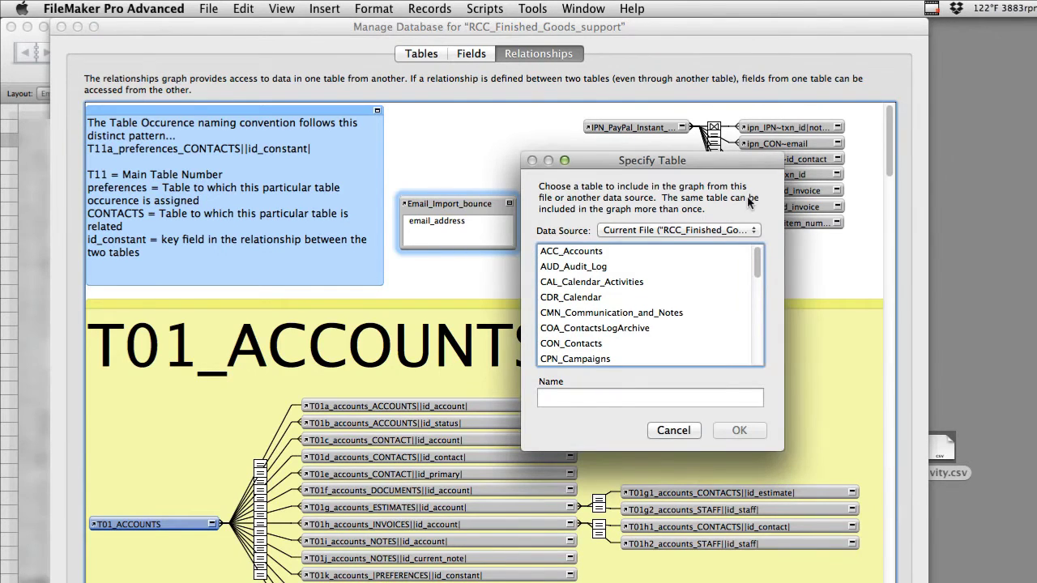
pyautogui.click(593, 344)
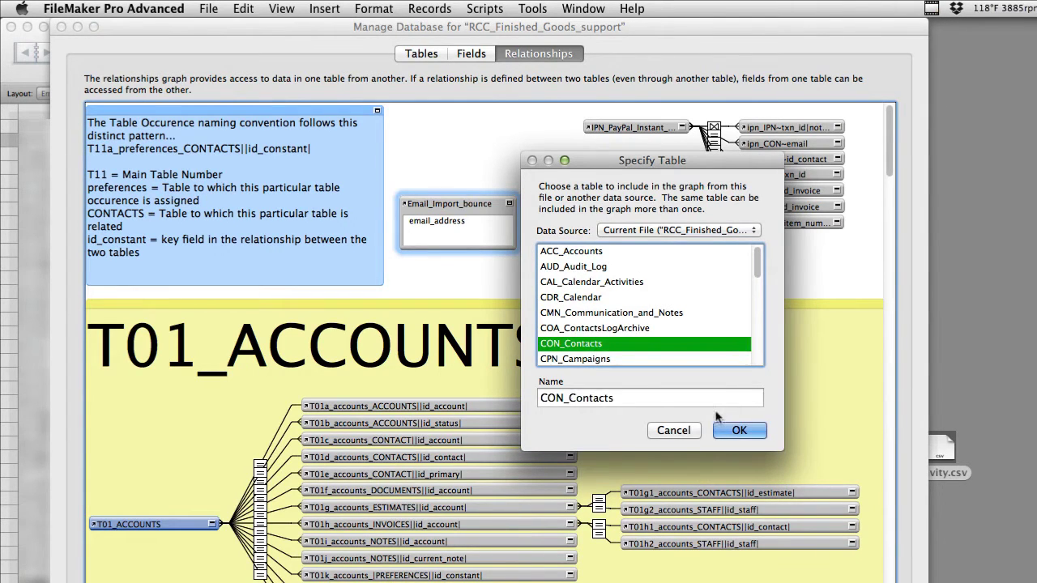
pyautogui.click(730, 430)
pyautogui.moveTo(495, 322); pyautogui.dragTo(595, 210)
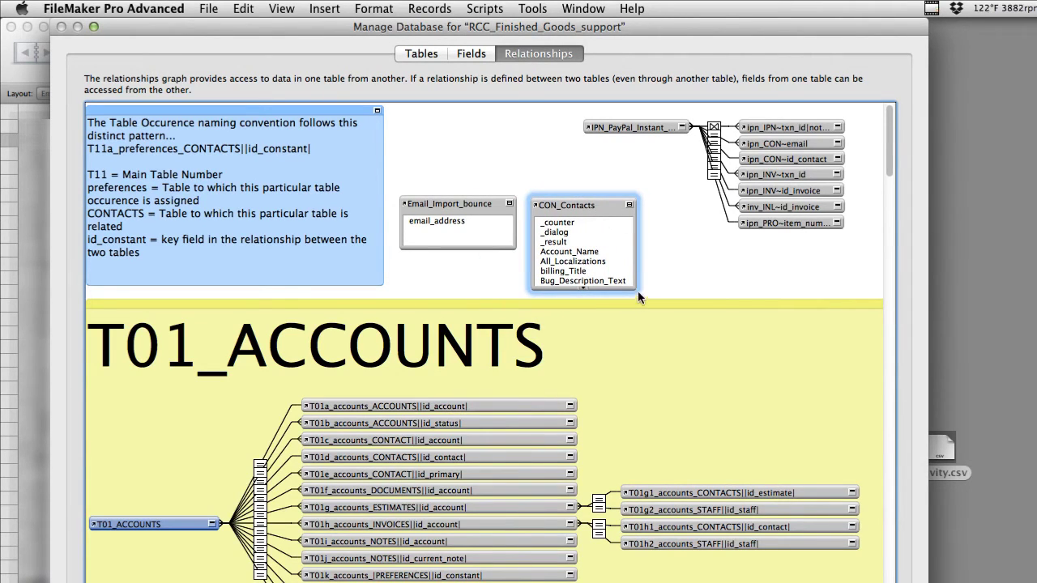
pyautogui.moveTo(636, 288); pyautogui.dragTo(679, 264)
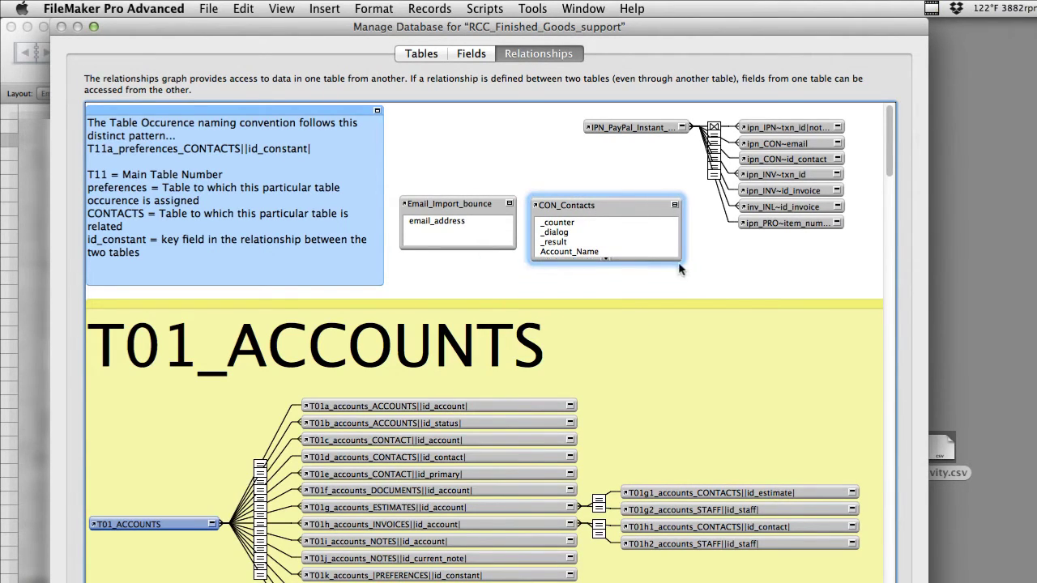
# - Relate email_address in Email_Import_bounce to the Email field in CON_Contacts
pyautogui.scroll(-8, 605, 256)
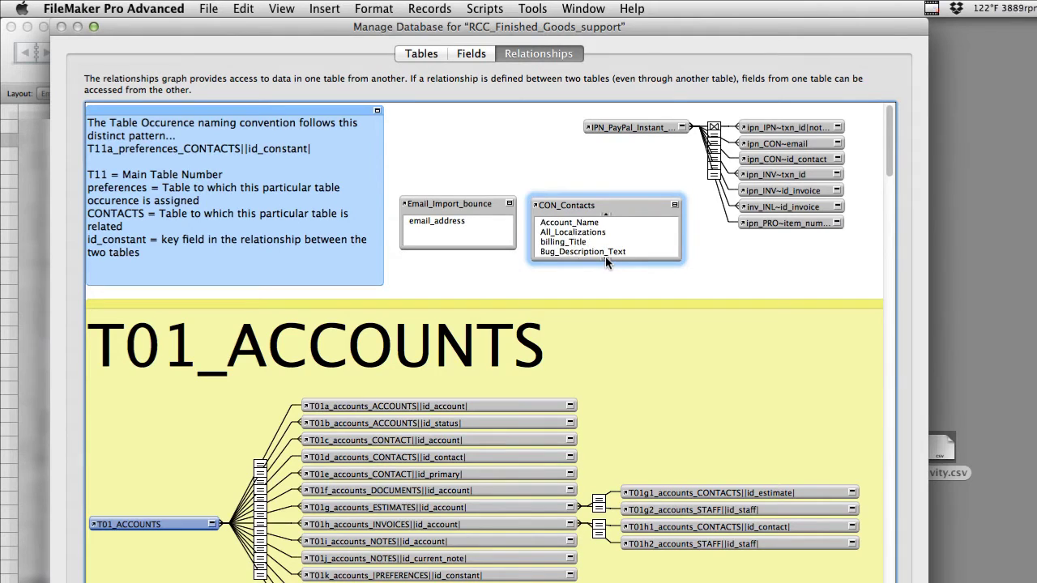
pyautogui.scroll(-10, 605, 256)
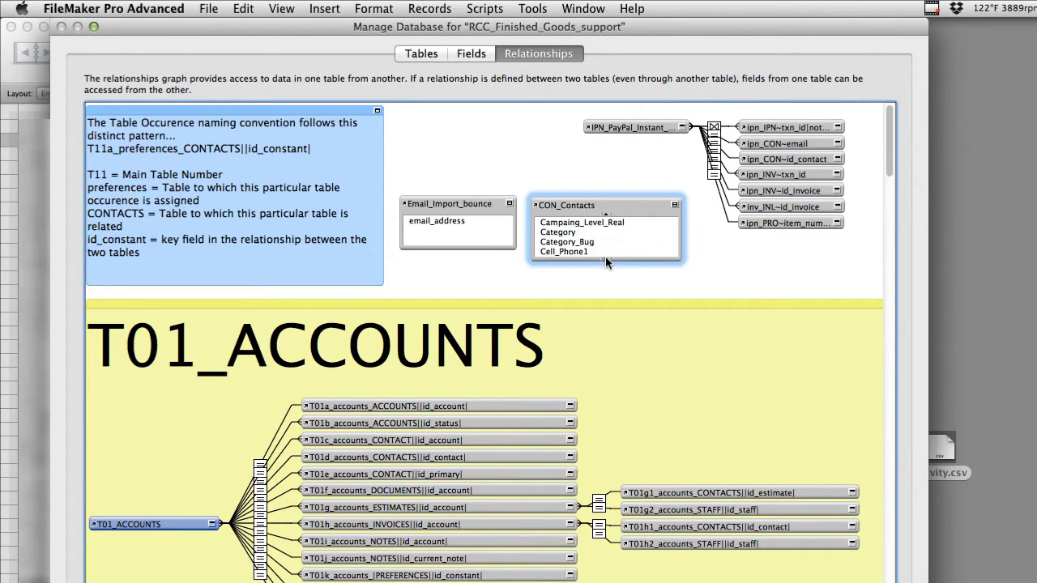
pyautogui.scroll(-10, 606, 255)
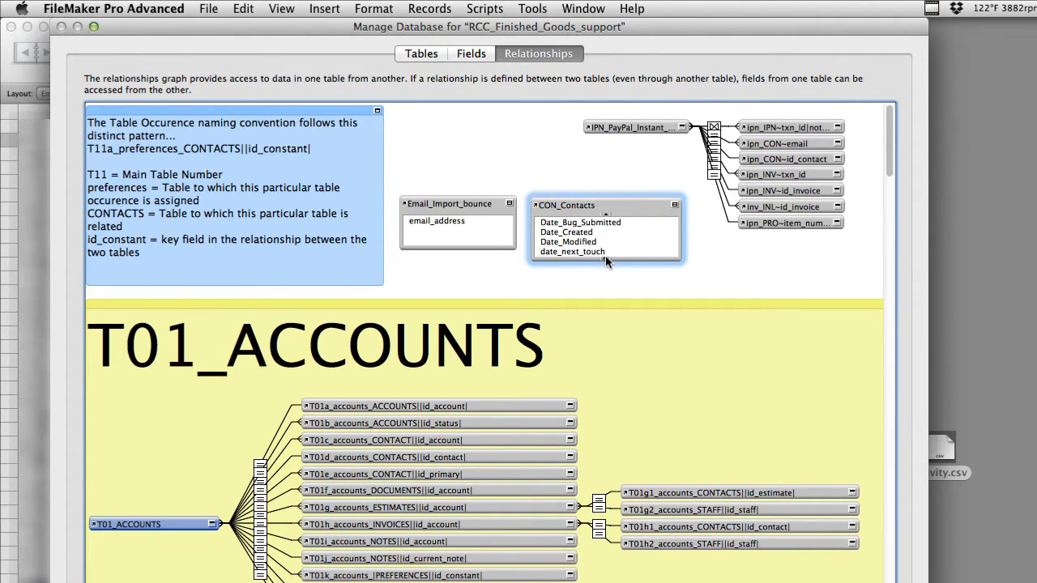
pyautogui.moveTo(557, 246); pyautogui.dragTo(558, 247)
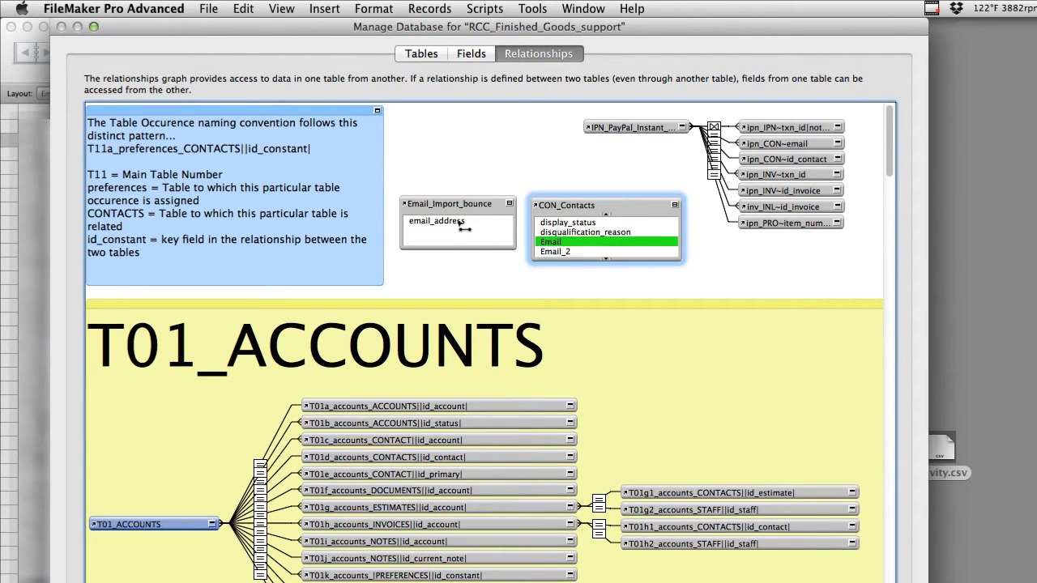
pyautogui.moveTo(464, 228); pyautogui.dragTo(469, 229)
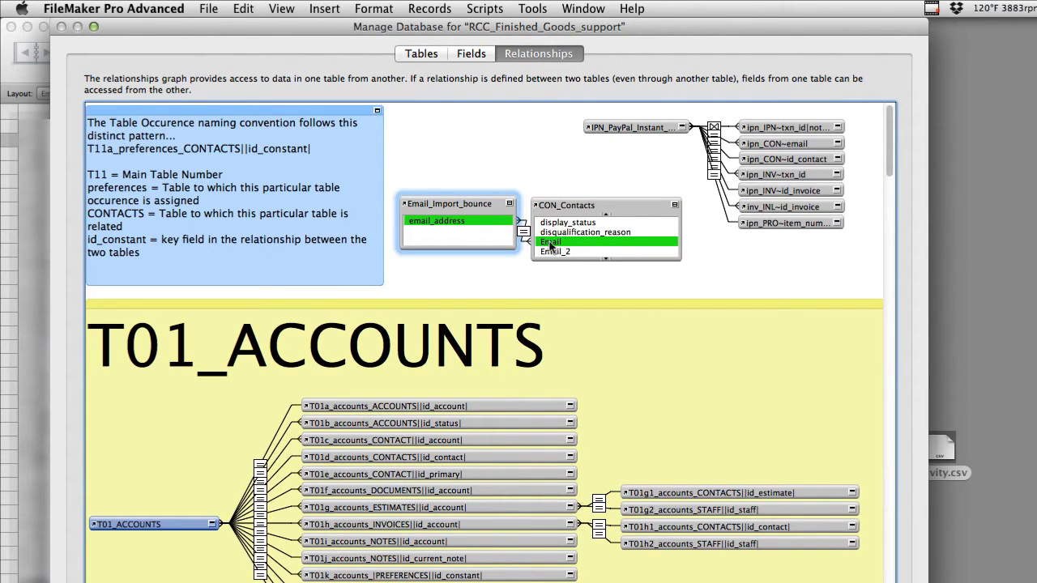
pyautogui.moveTo(550, 245); pyautogui.dragTo(551, 245)
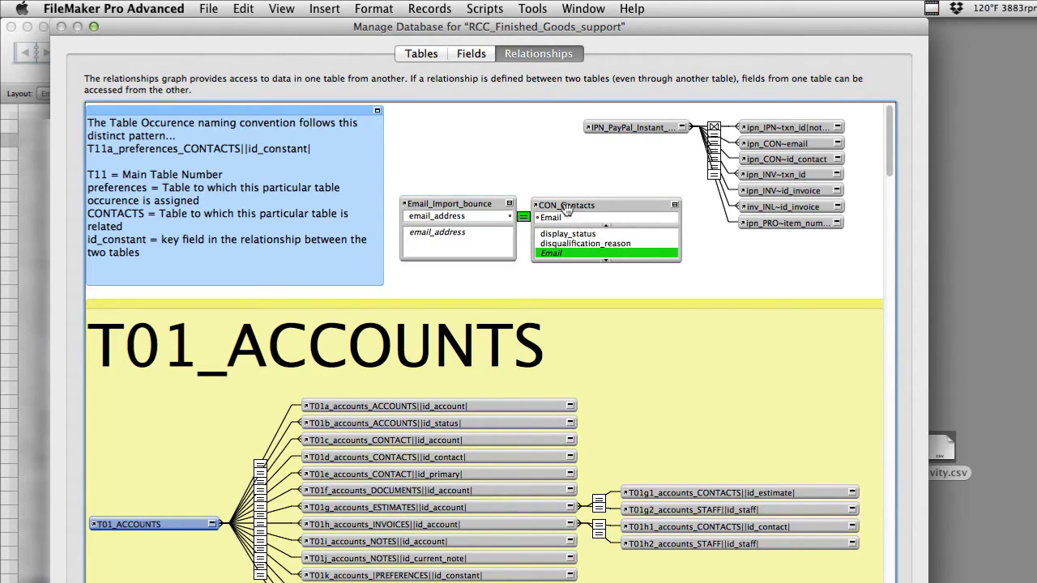
# - Move both related table occurrences below the T24 – ROBOT_MODULES group and rename Email_Import_bounce to T25_Email_Import_bounce
pyautogui.keyDown('shift'); pyautogui.click(472, 208); pyautogui.keyUp('shift')
pyautogui.moveTo(588, 204); pyautogui.dragTo(390, 412)
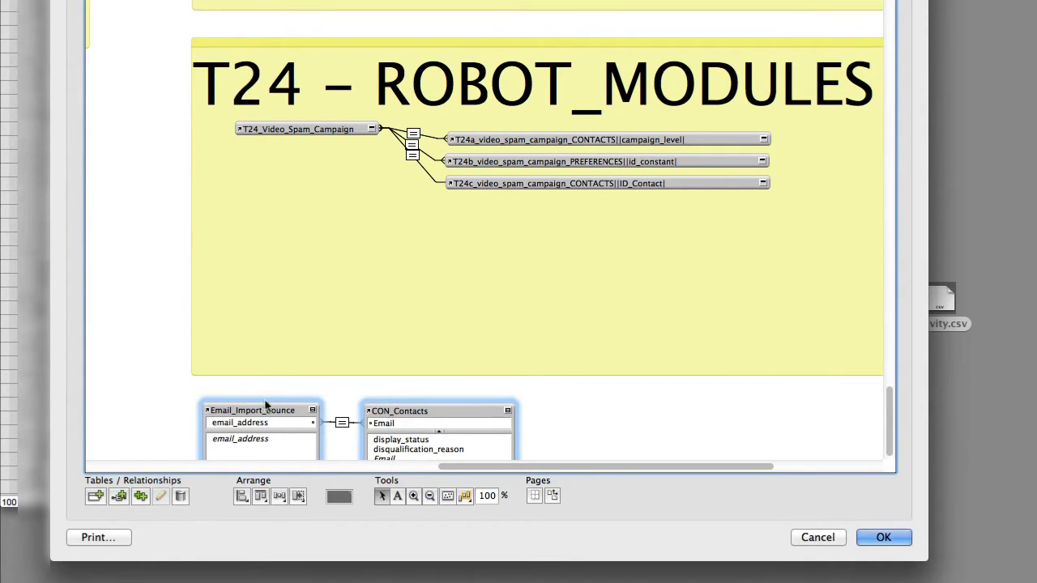
pyautogui.doubleClick(216, 410)
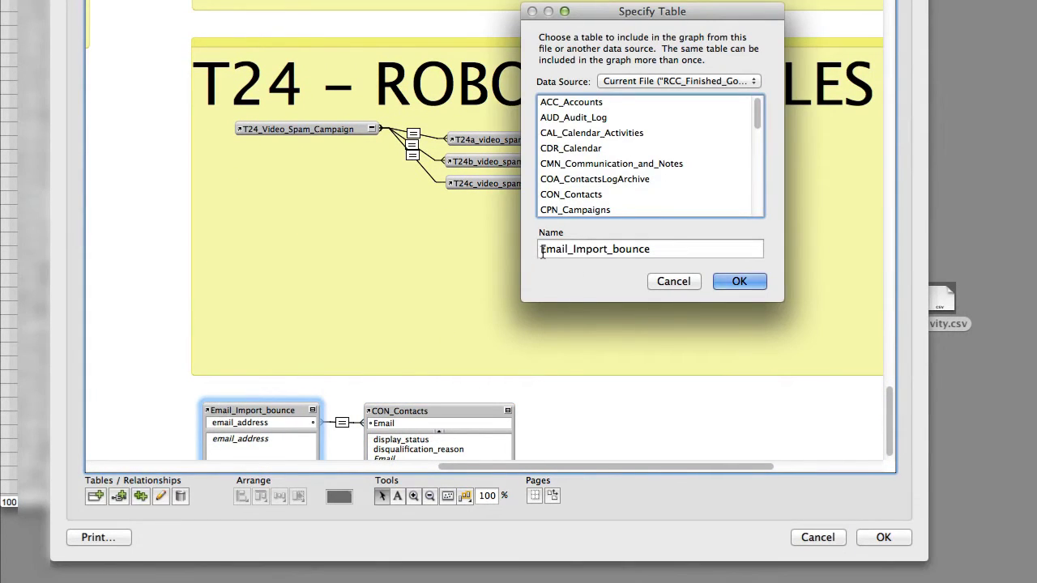
pyautogui.click(542, 253)
pyautogui.write('T')
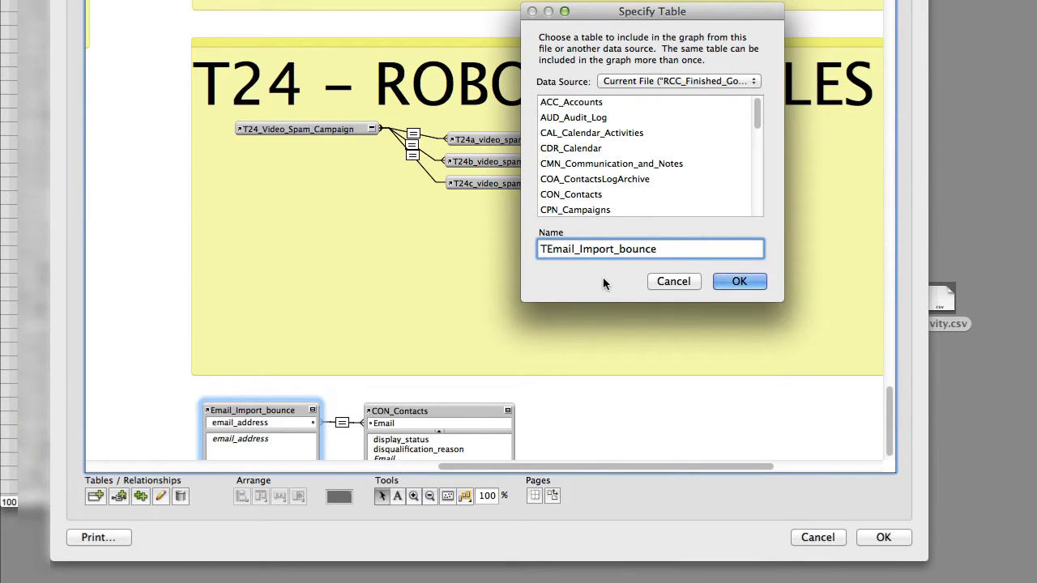
pyautogui.write('25')
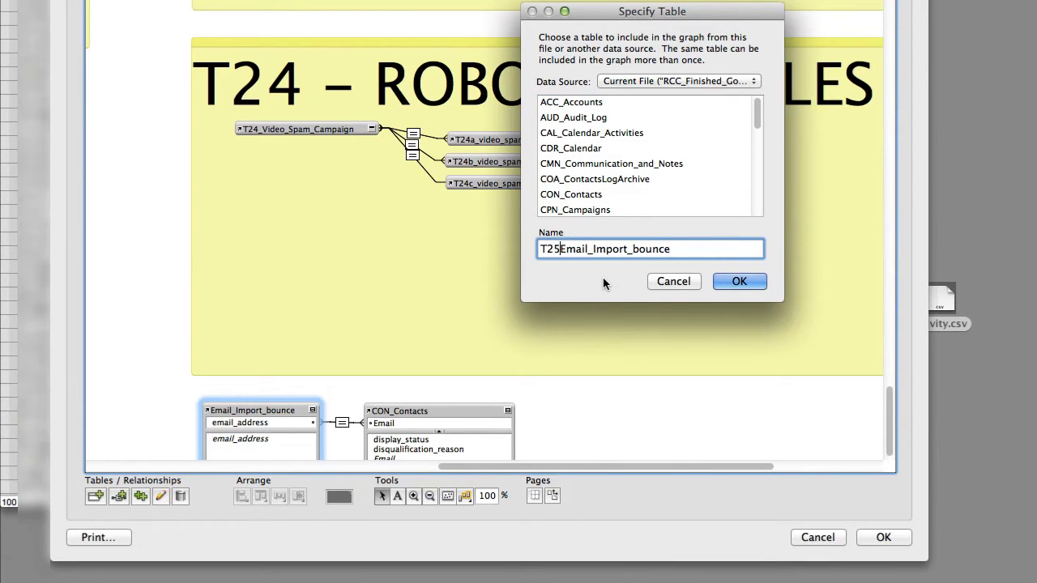
pyautogui.write('_')
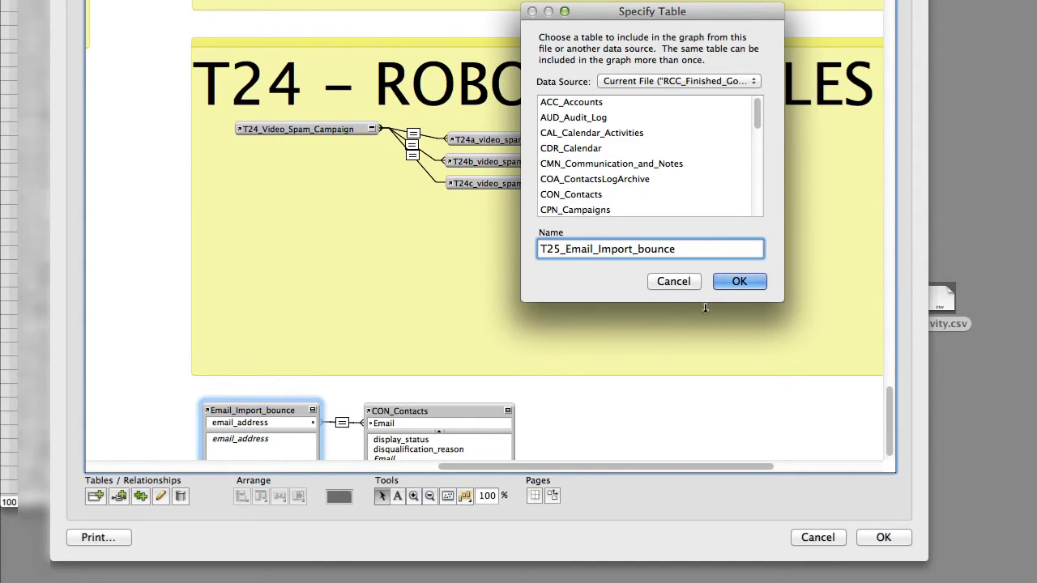
pyautogui.click(735, 282)
# - Rename the related CON_Contacts table occurrence to T25a_CON_Contacts|email_address| and save the database changes
pyautogui.click(435, 409)
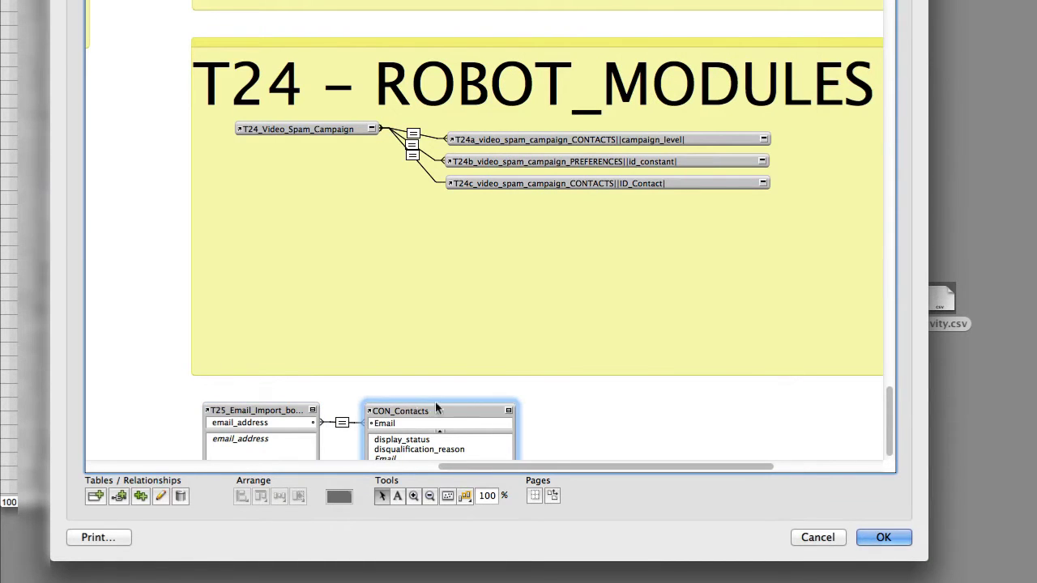
pyautogui.doubleClick(435, 409)
pyautogui.click(545, 252)
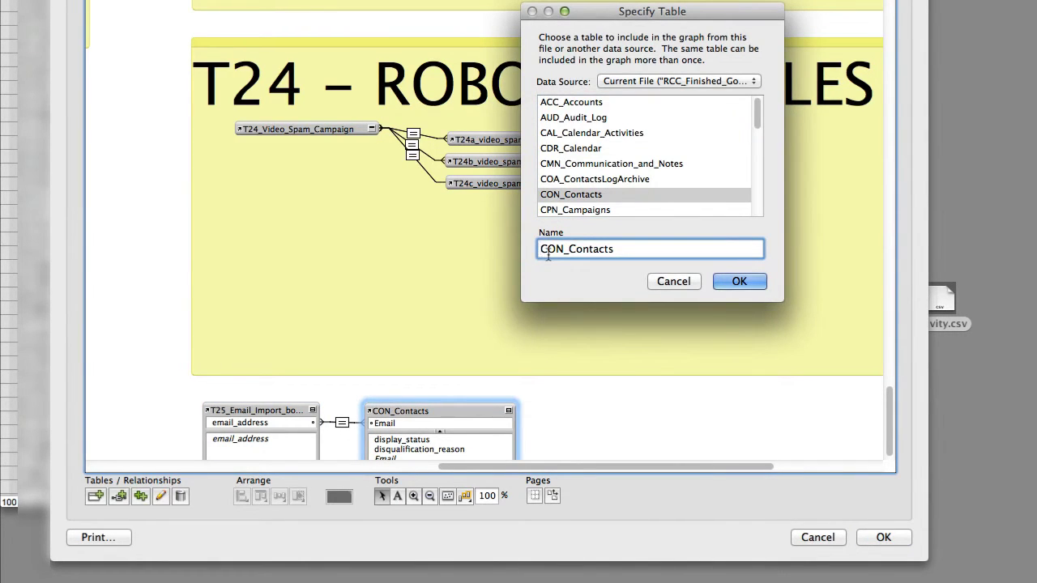
pyautogui.write('T25')
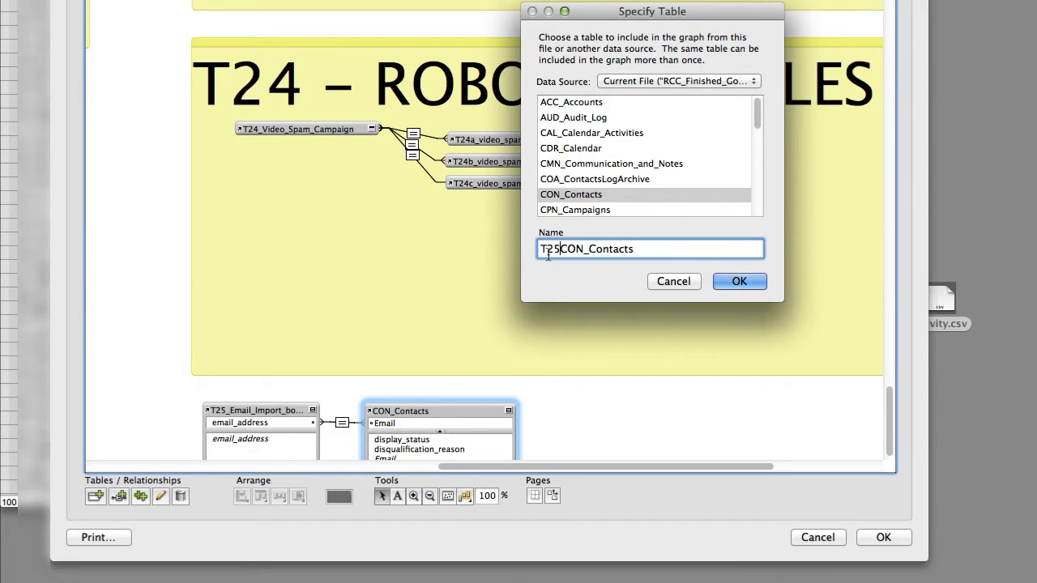
pyautogui.write('a_')
pyautogui.click(660, 249)
pyautogui.write('|email_address|')
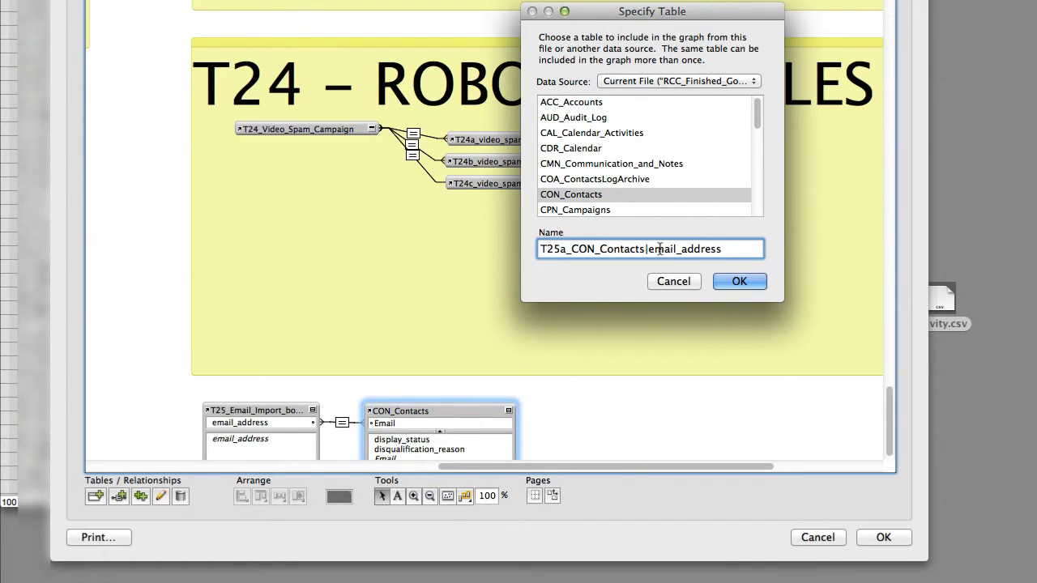
pyautogui.click(718, 281)
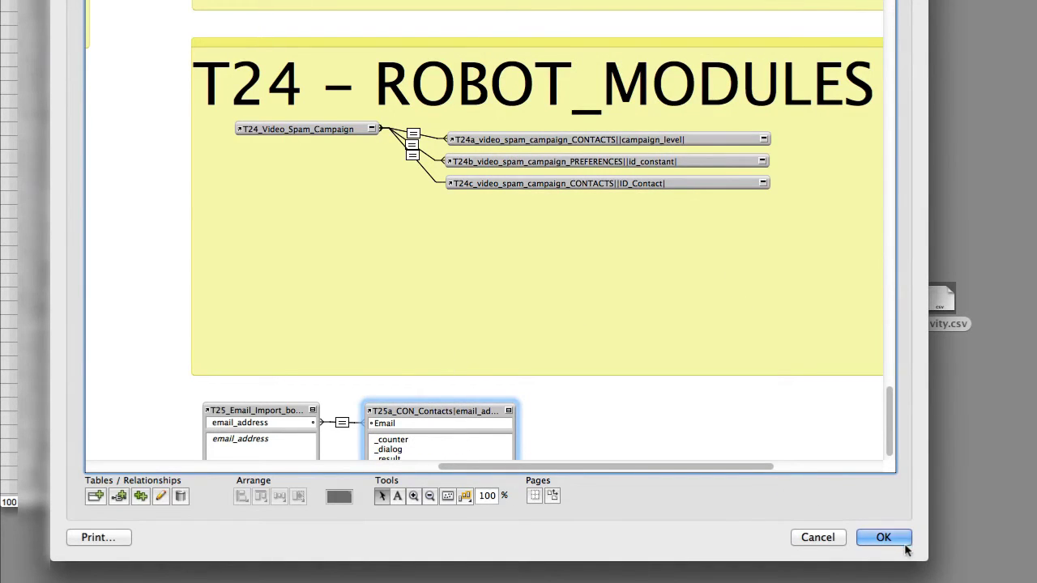
pyautogui.scroll(-1, 531, 308)
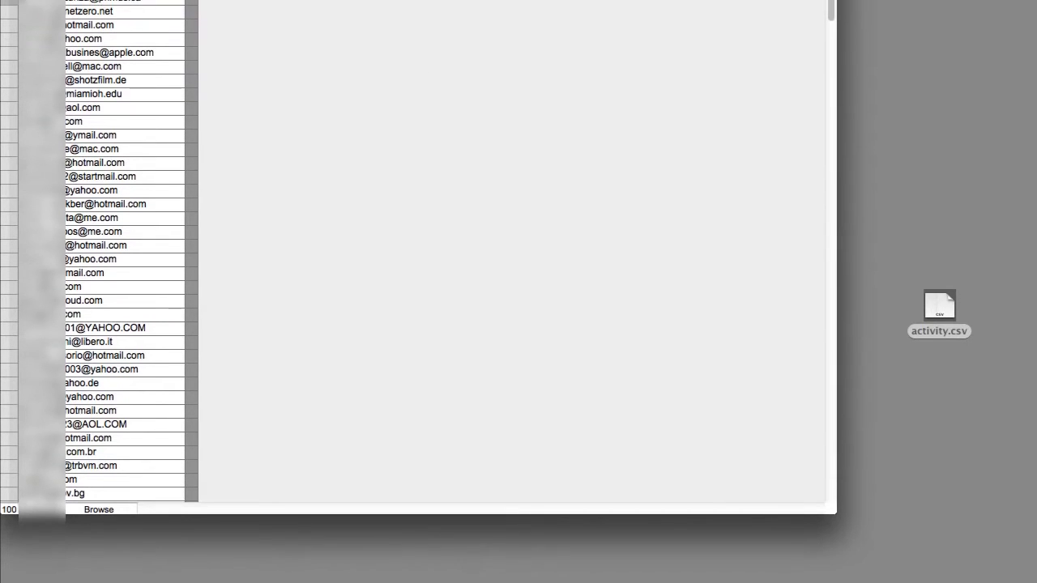
pyautogui.click(484, 1)
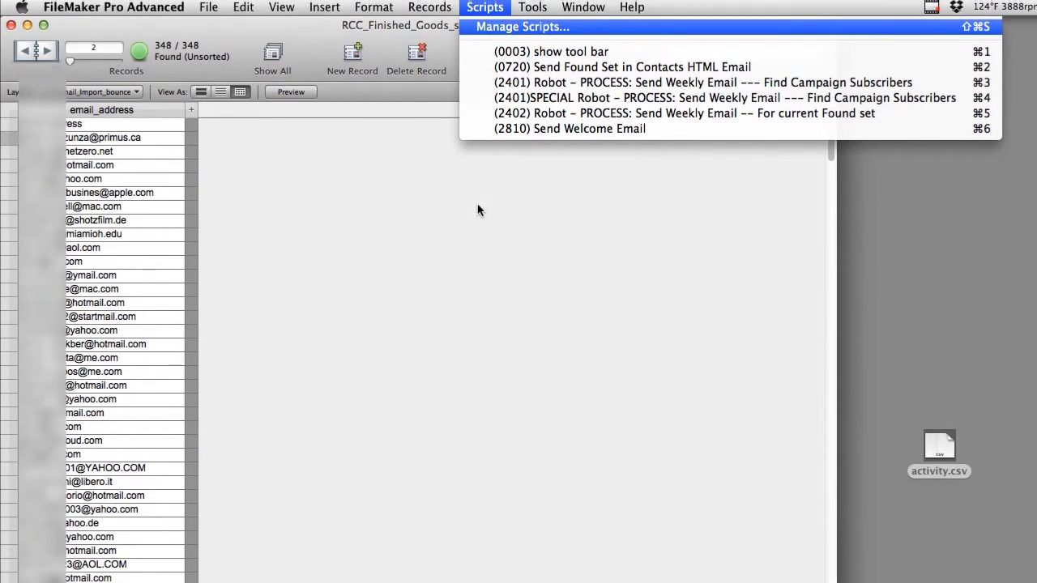
pyautogui.click(377, 240)
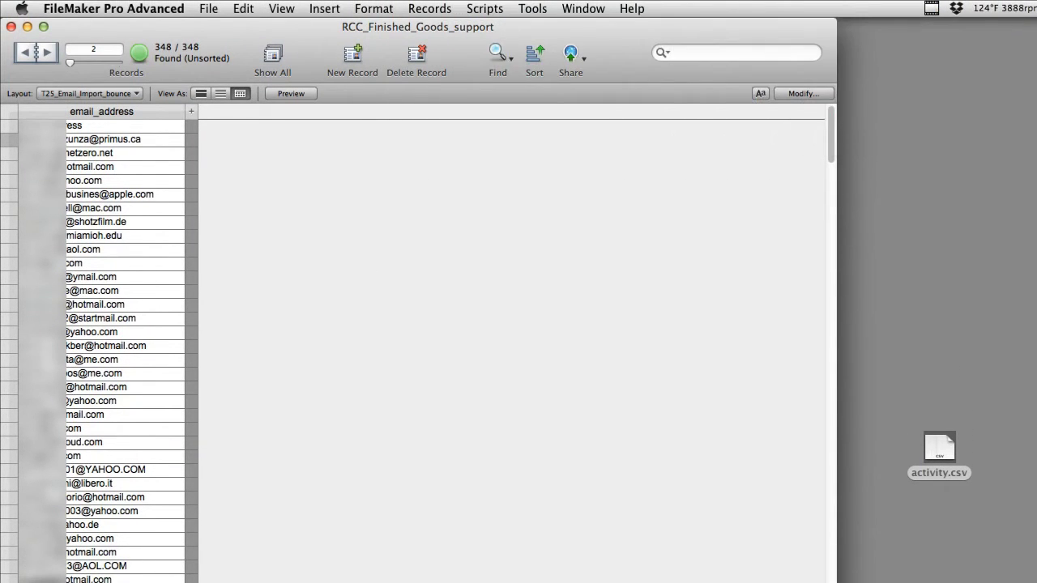
# - Open a second window on the L10_CONTACTS_Data_Entry layout and rerun the previous contact find
pyautogui.click(583, 8)
pyautogui.click(608, 27)
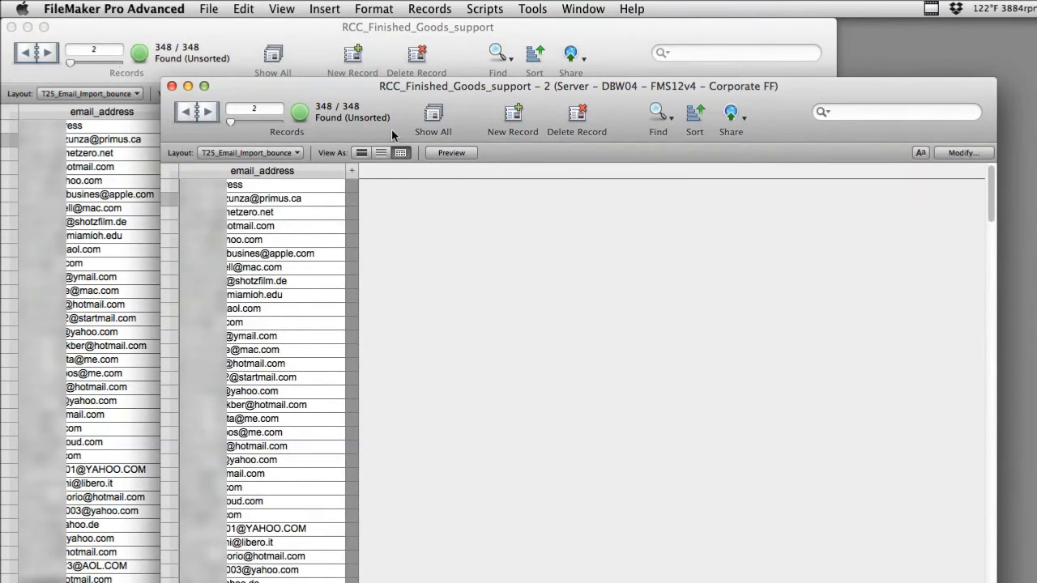
pyautogui.click(277, 154)
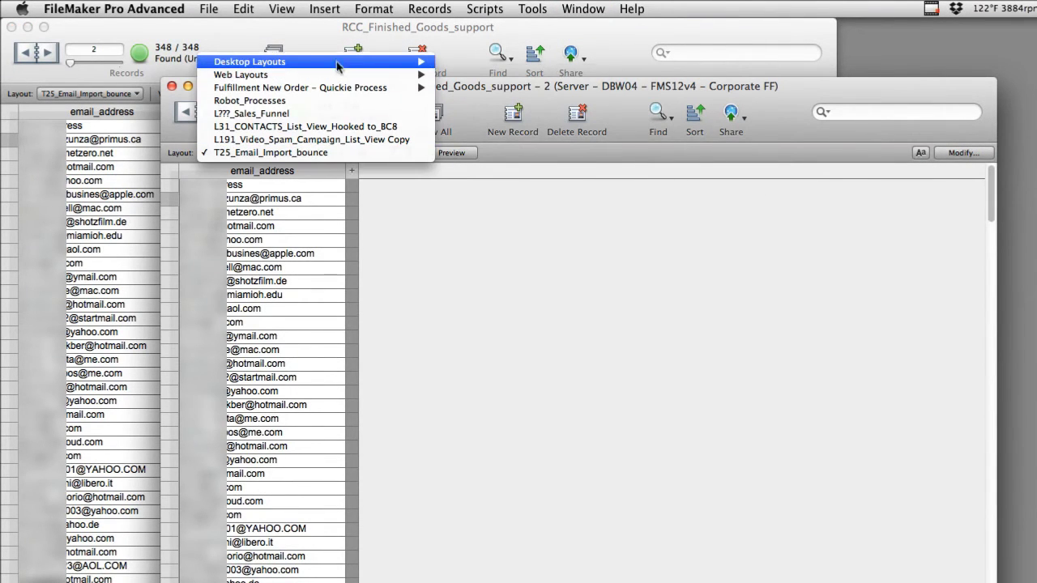
pyautogui.moveTo(340, 63)
pyautogui.moveTo(483, 115)
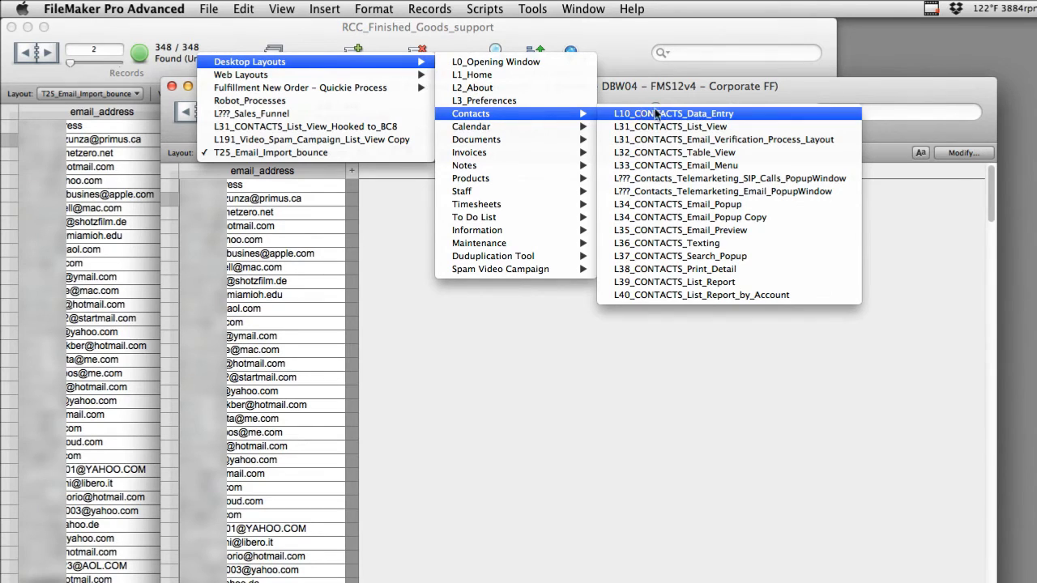
pyautogui.click(660, 113)
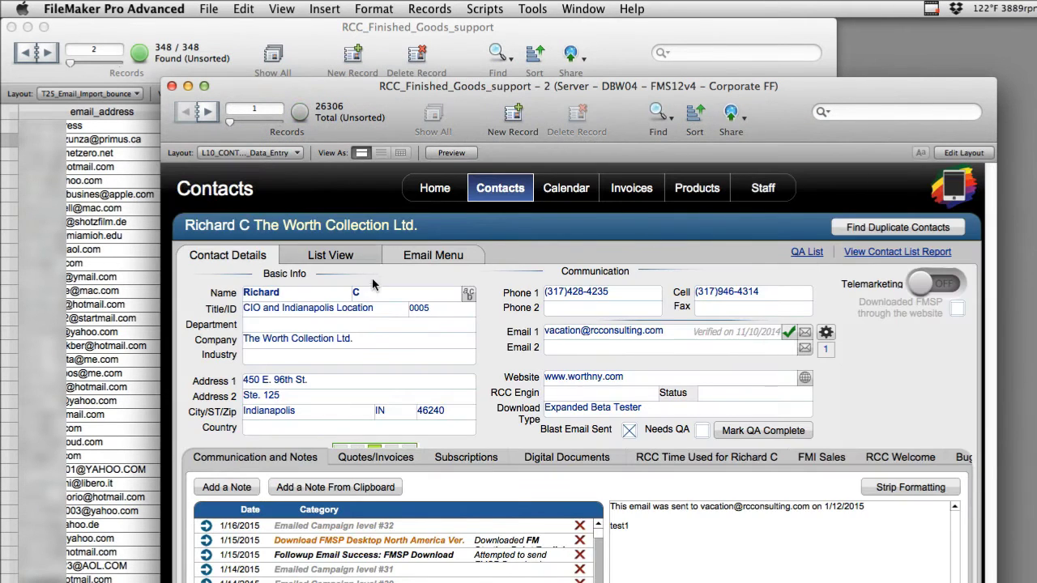
pyautogui.press('super+r')
pyautogui.press('Return')
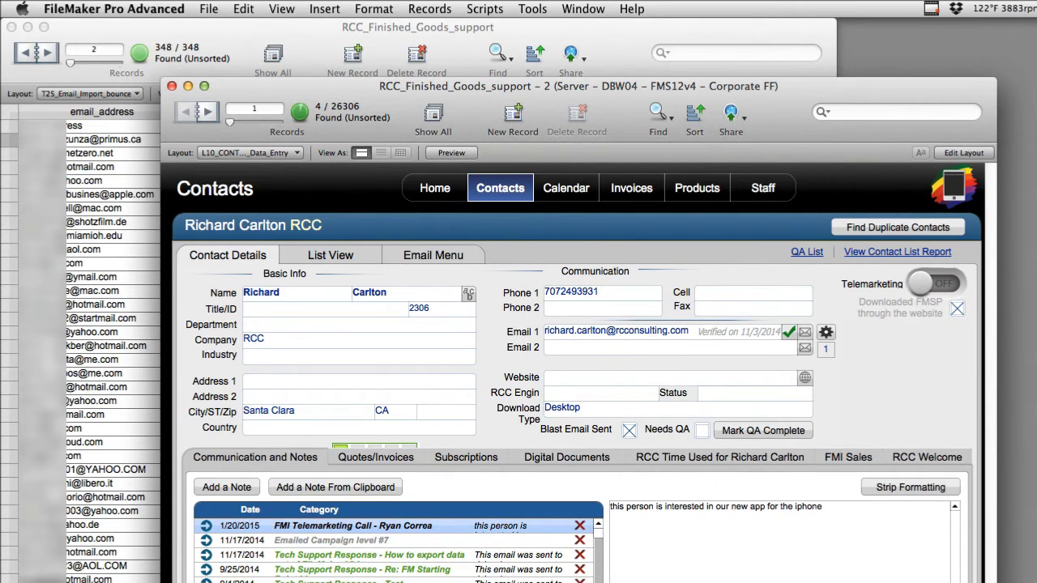
# - In Layout mode, examine which field the Invalid Email checkbox on the contact data entry layout is bound to
pyautogui.press('super+l')
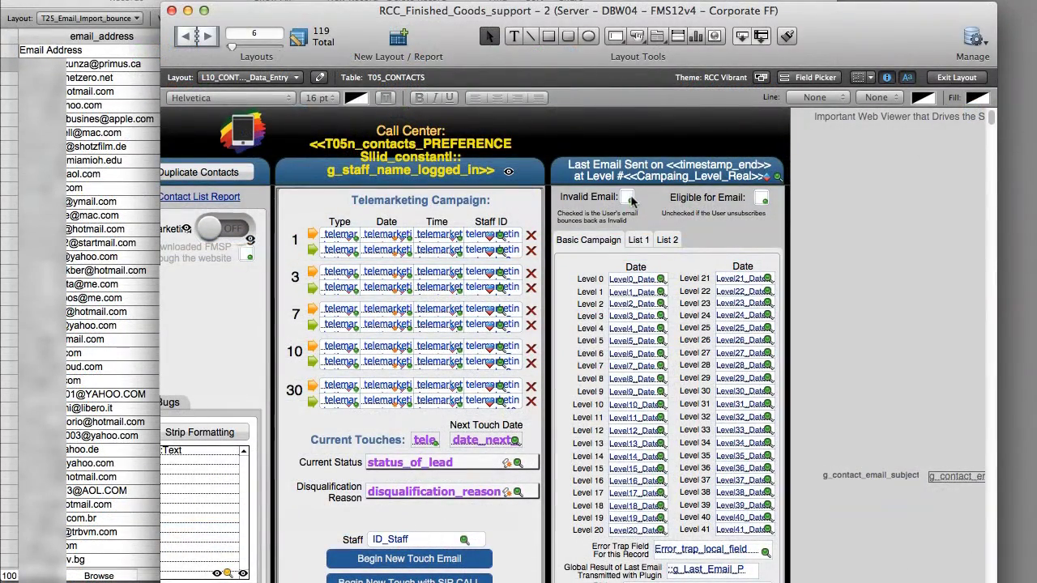
pyautogui.click(629, 199)
pyautogui.doubleClick(631, 200)
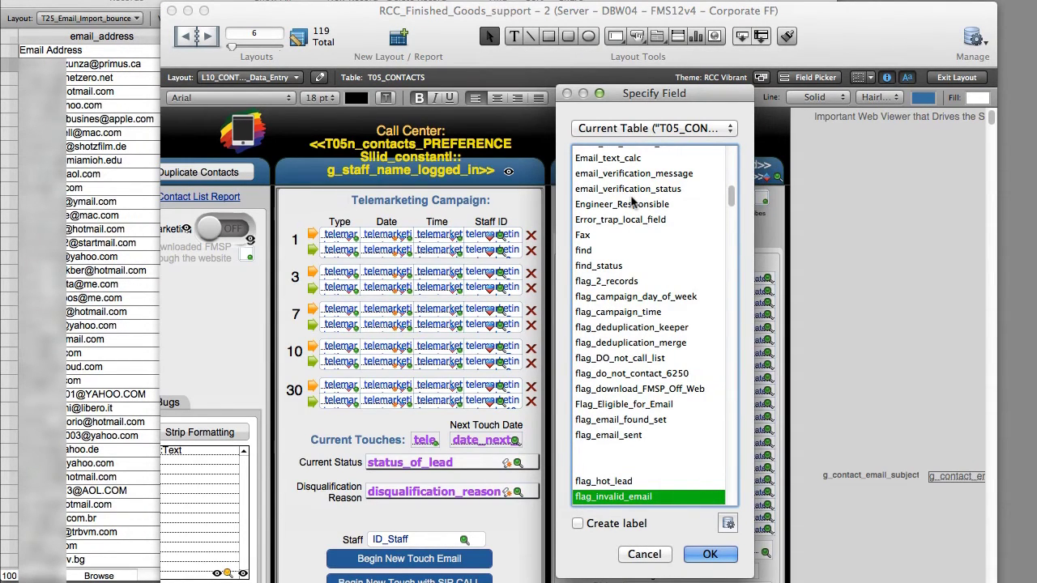
pyautogui.scroll(-3, 671, 280)
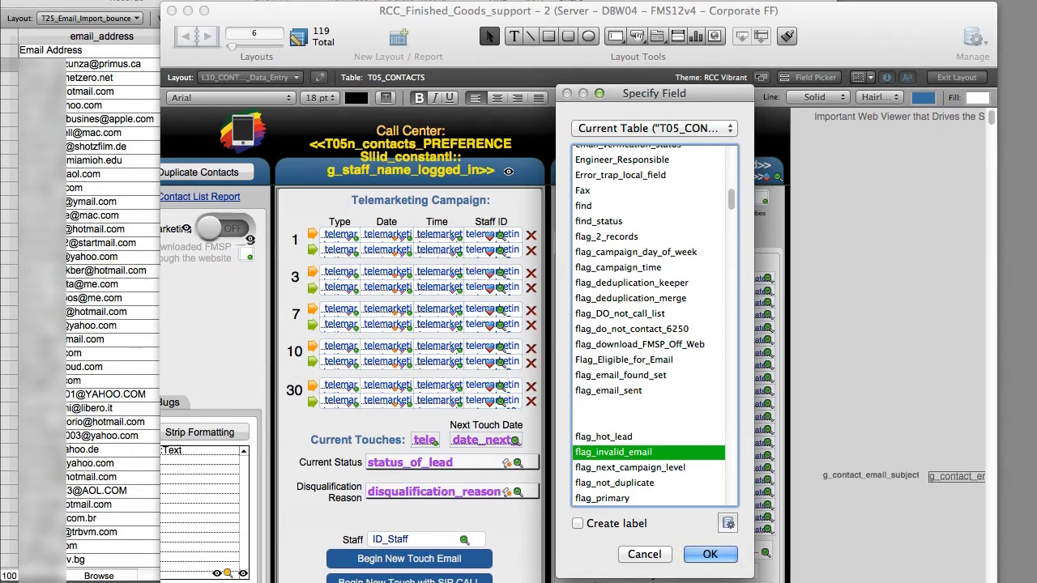
pyautogui.click(644, 555)
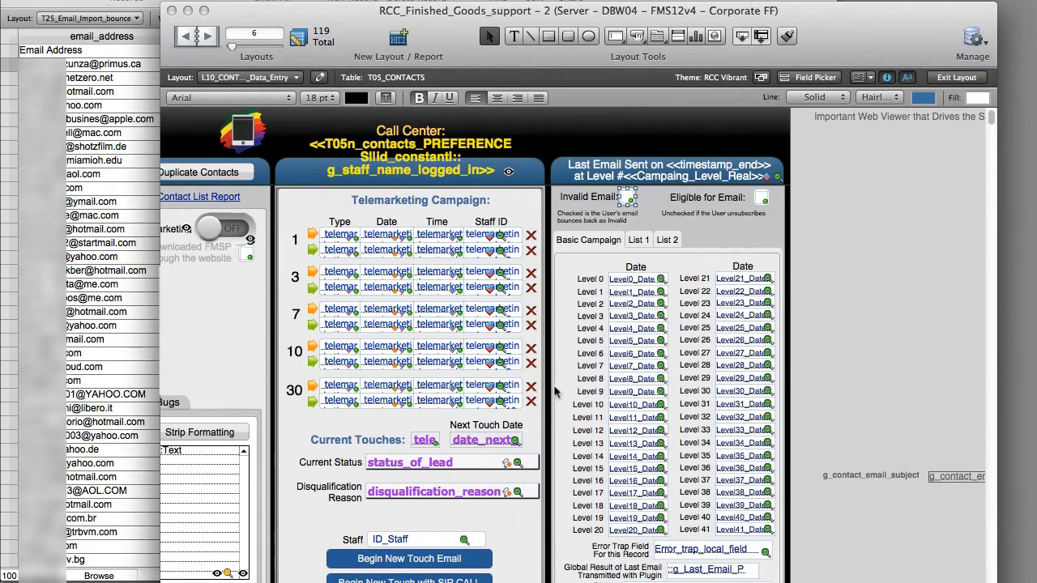
pyautogui.hscroll(-10, 589, 439)
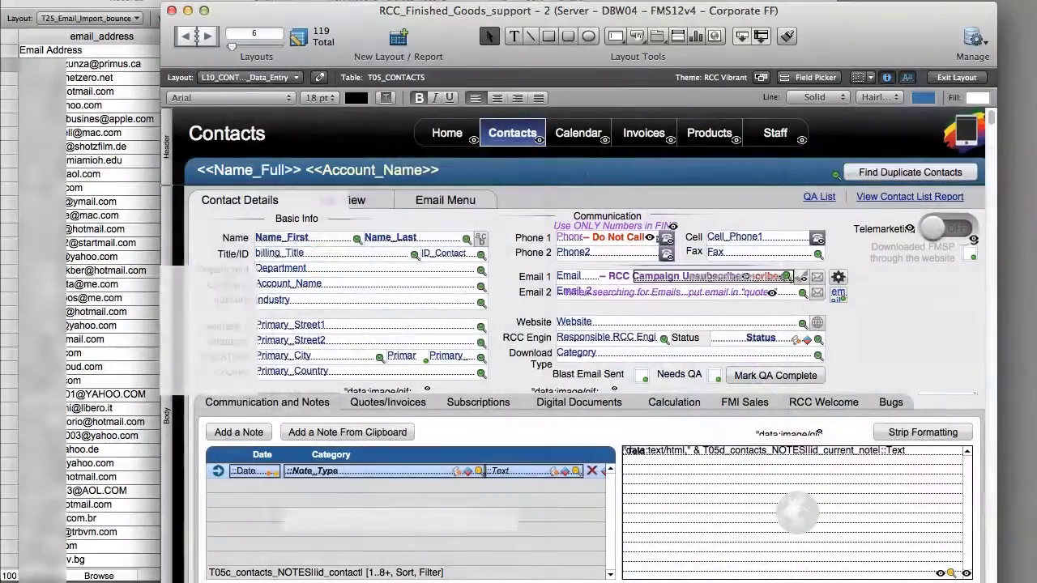
# - Return to the bounced email window and create a new script named Mark Emails_from_Bounced_Email_Import_Layout
pyautogui.click(133, 186)
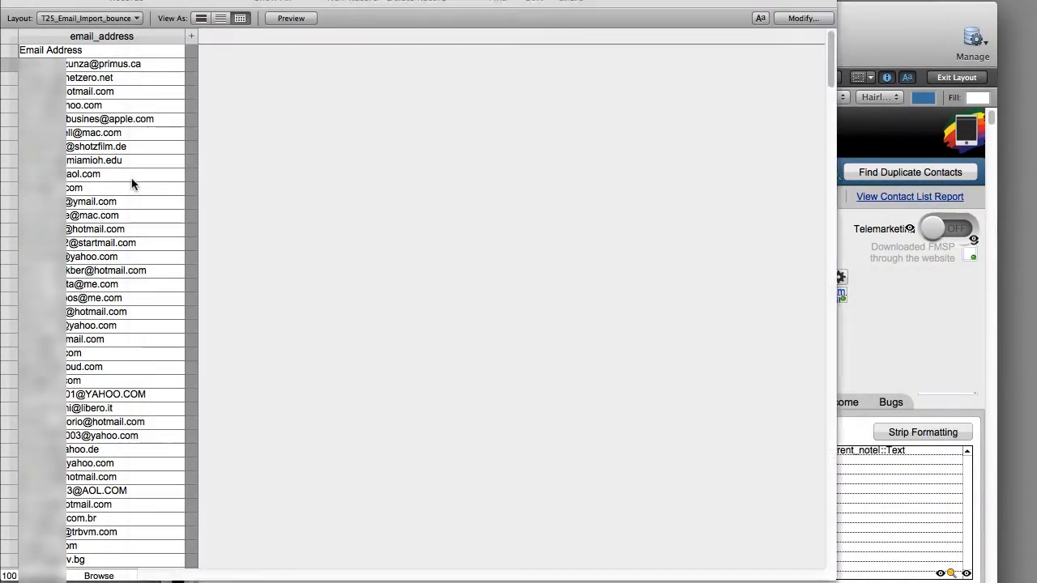
pyautogui.click(484, 8)
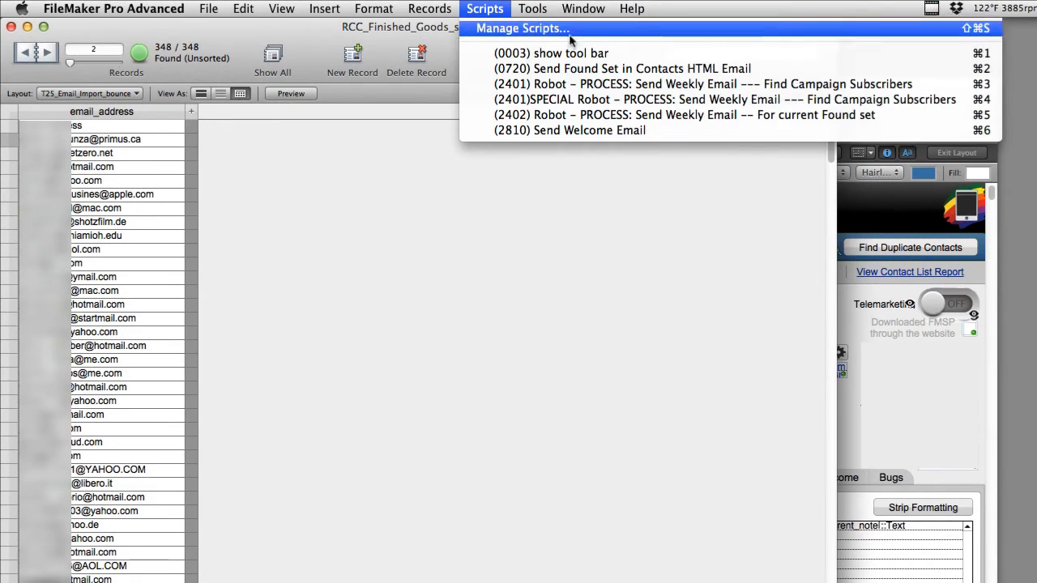
pyautogui.click(496, 28)
pyautogui.scroll(-15, 528, 189)
pyautogui.press('super+n')
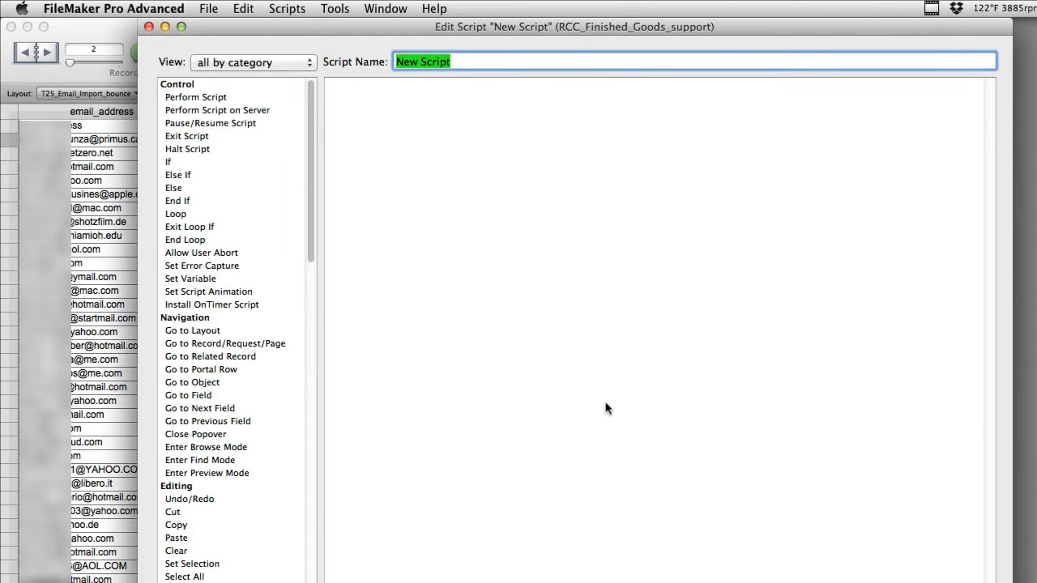
pyautogui.write('Mar')
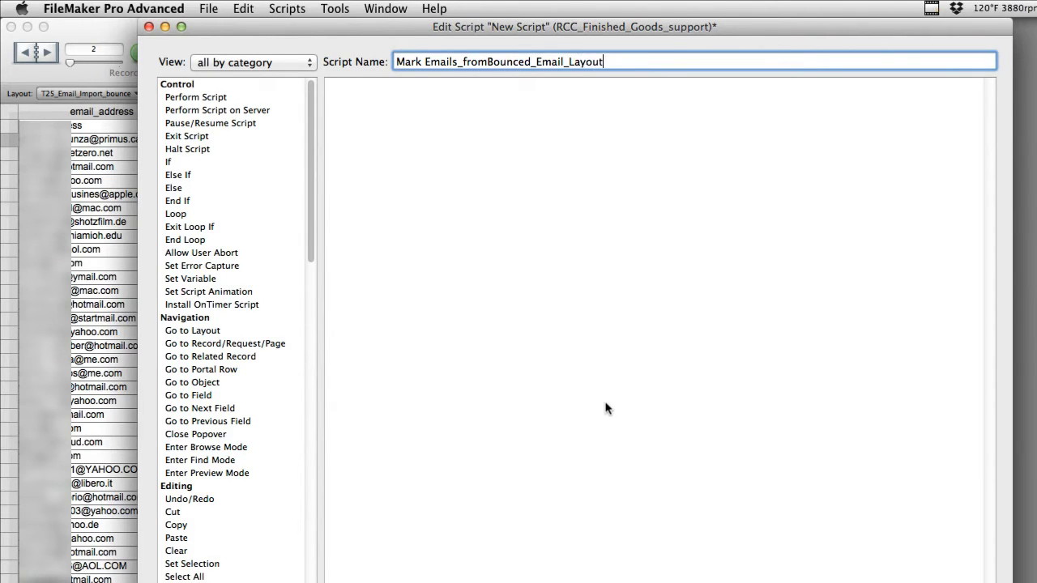
pyautogui.click(487, 62)
pyautogui.write('_Imp')
pyautogui.write('ort_')
pyautogui.press('Tab')
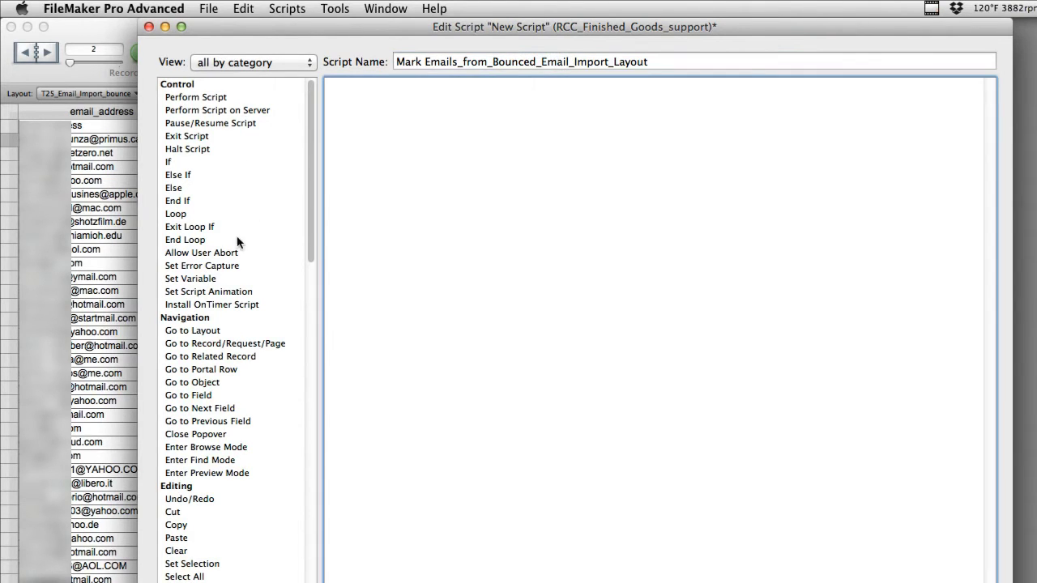
# - Add a Loop containing a Go to Record/Request/Page step set to Next with Exit after last
pyautogui.click(197, 215)
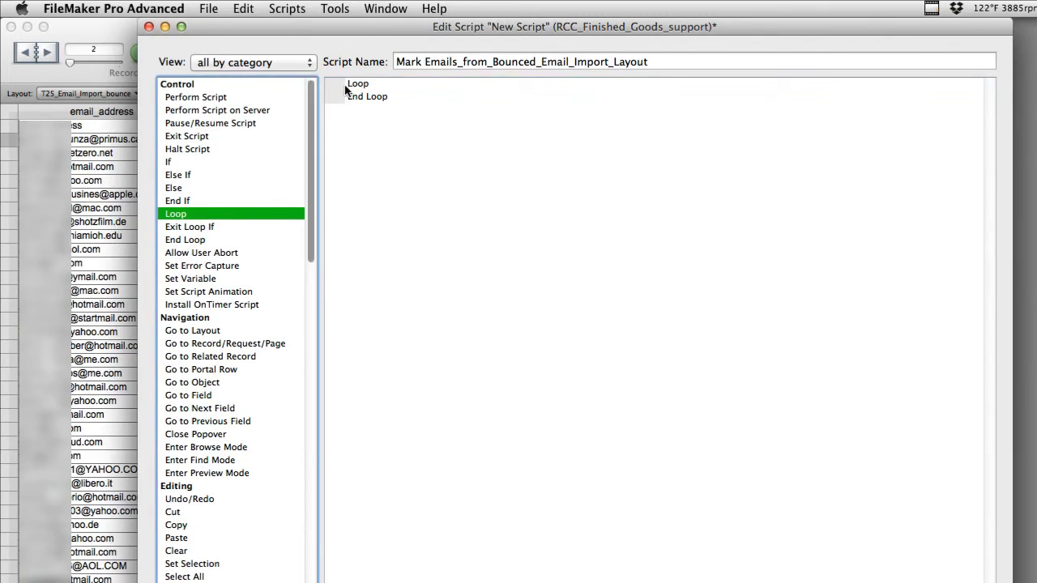
pyautogui.scroll(-6, 229, 486)
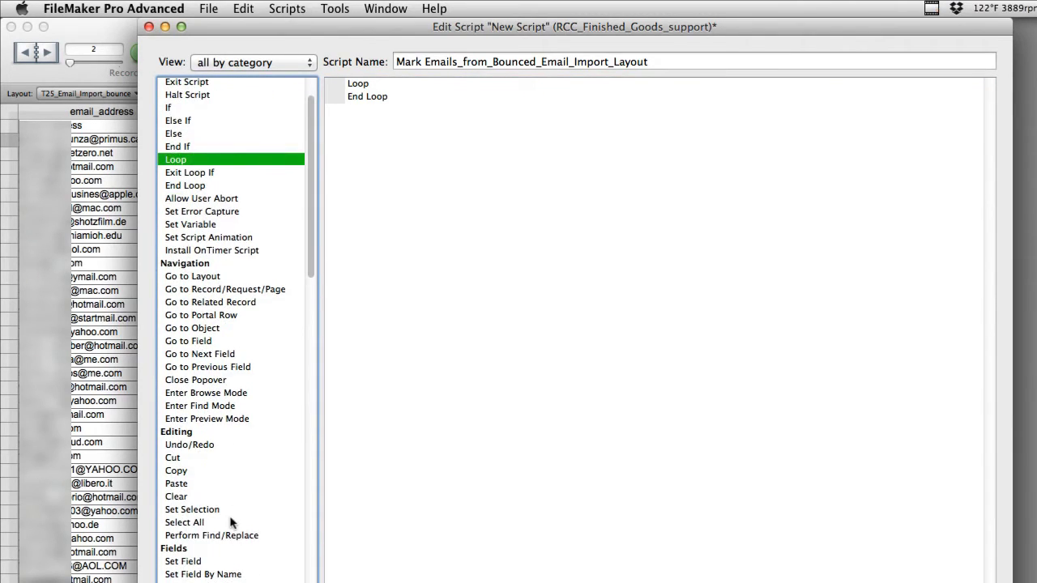
pyautogui.doubleClick(220, 118)
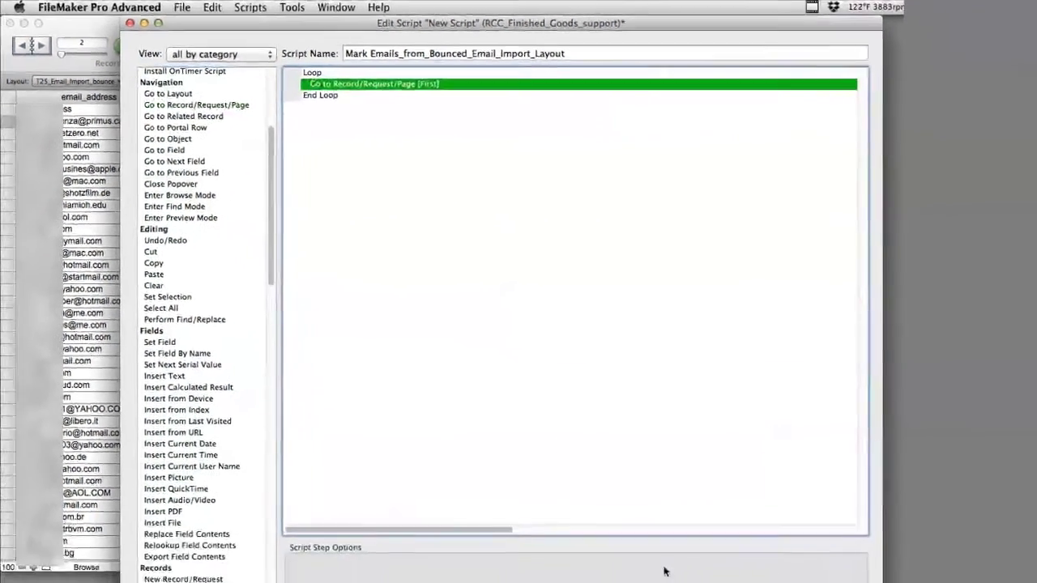
pyautogui.click(713, 561)
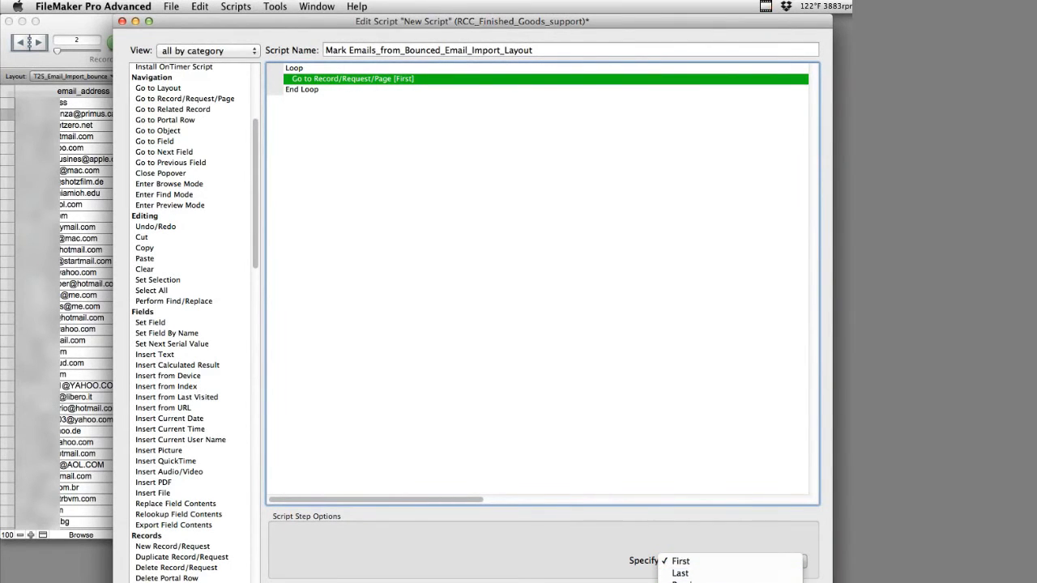
pyautogui.click(689, 581)
pyautogui.click(328, 562)
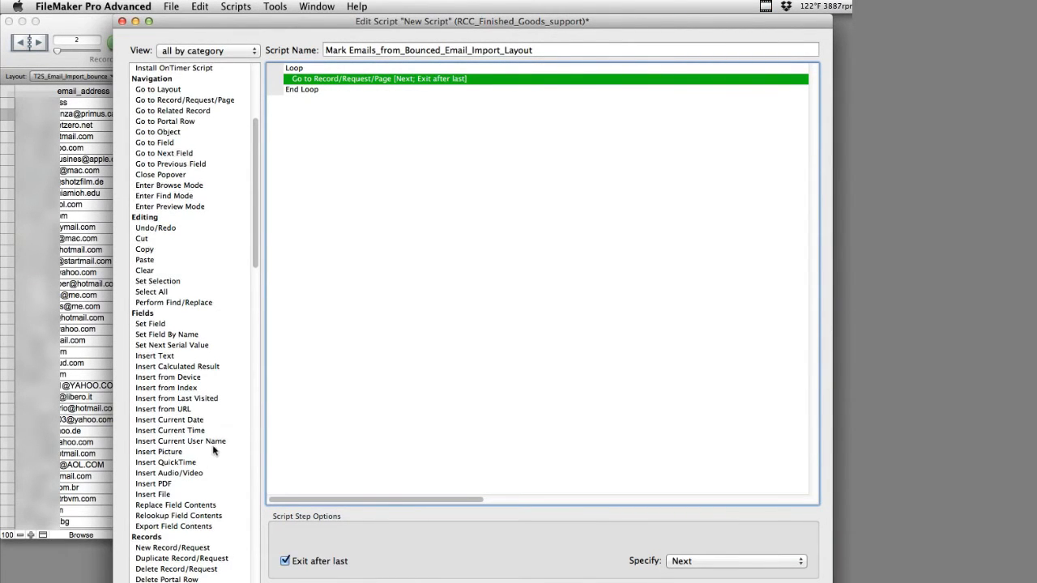
# - Add a Set Field step at the start of the loop that sets T25a_CON_Contacts|email_address|::flag_invalid_email to 1
pyautogui.doubleClick(151, 323)
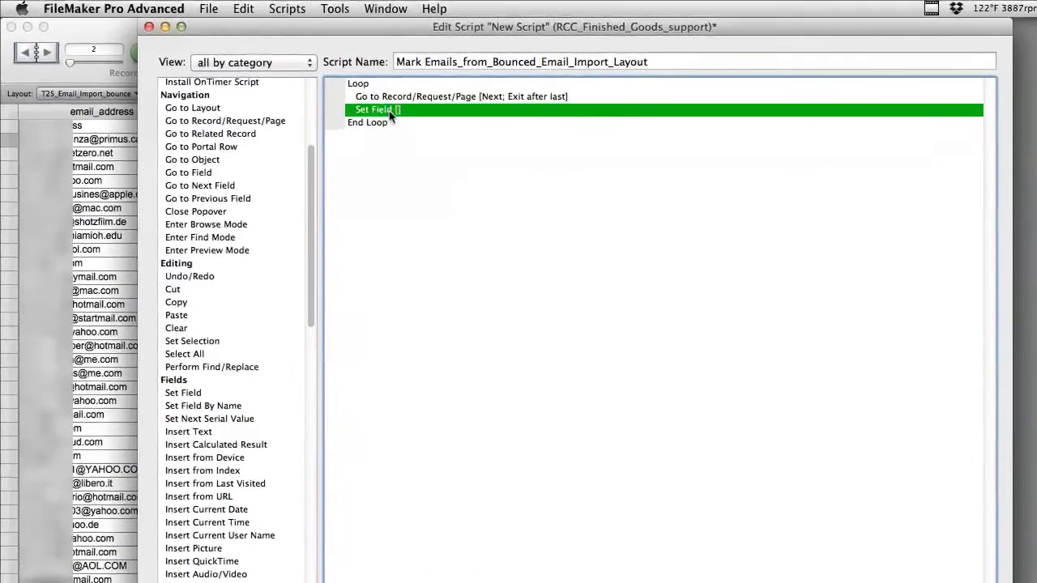
pyautogui.moveTo(390, 110); pyautogui.dragTo(368, 91)
pyautogui.click(389, 108)
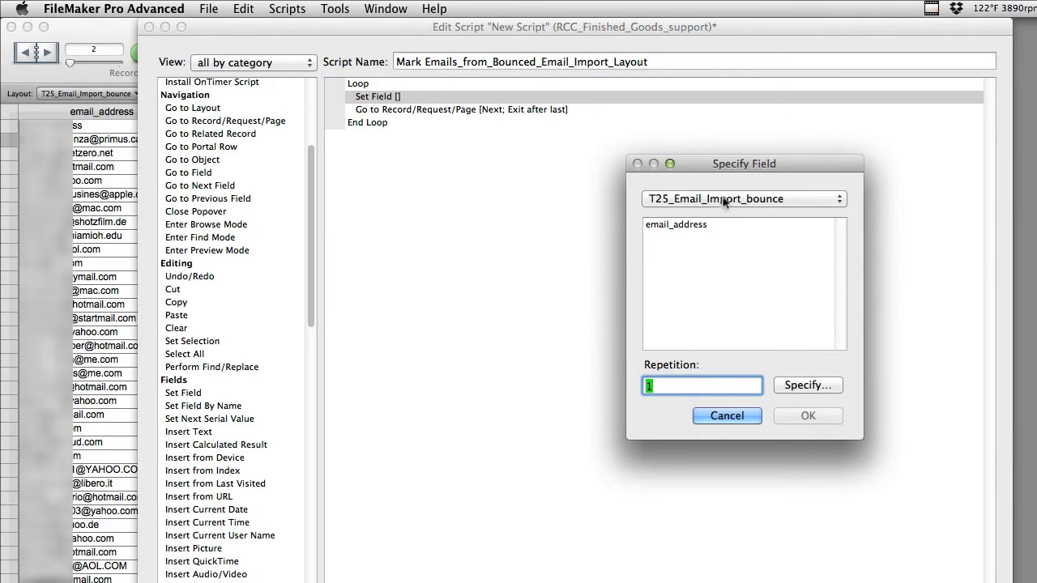
pyautogui.click(724, 201)
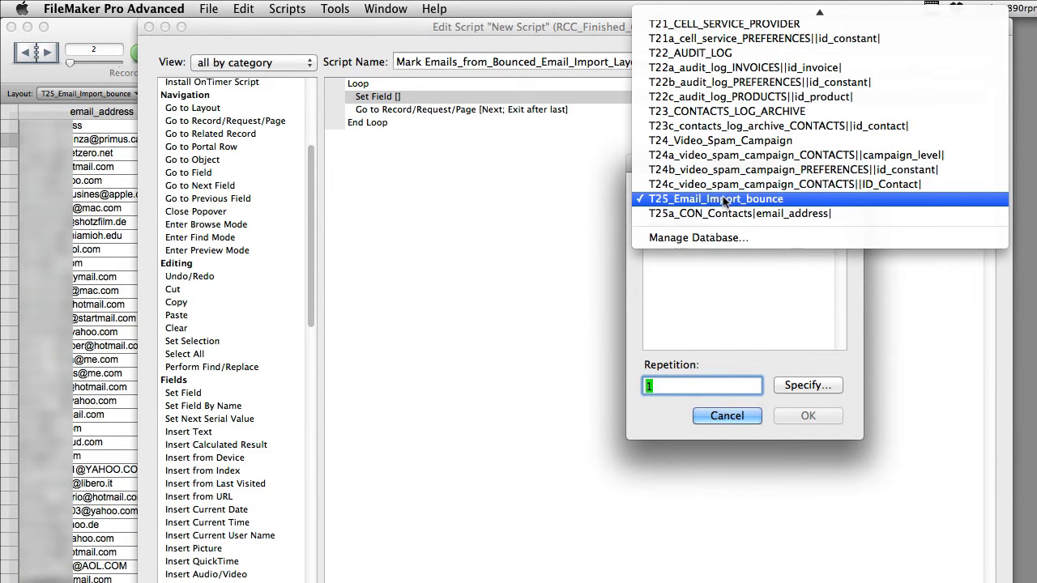
pyautogui.click(728, 214)
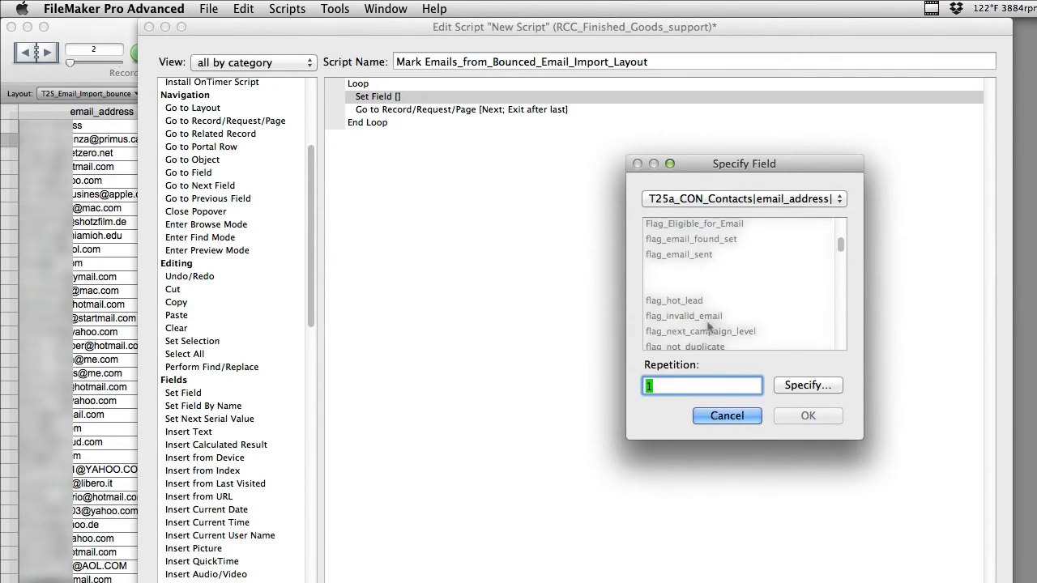
pyautogui.doubleClick(708, 319)
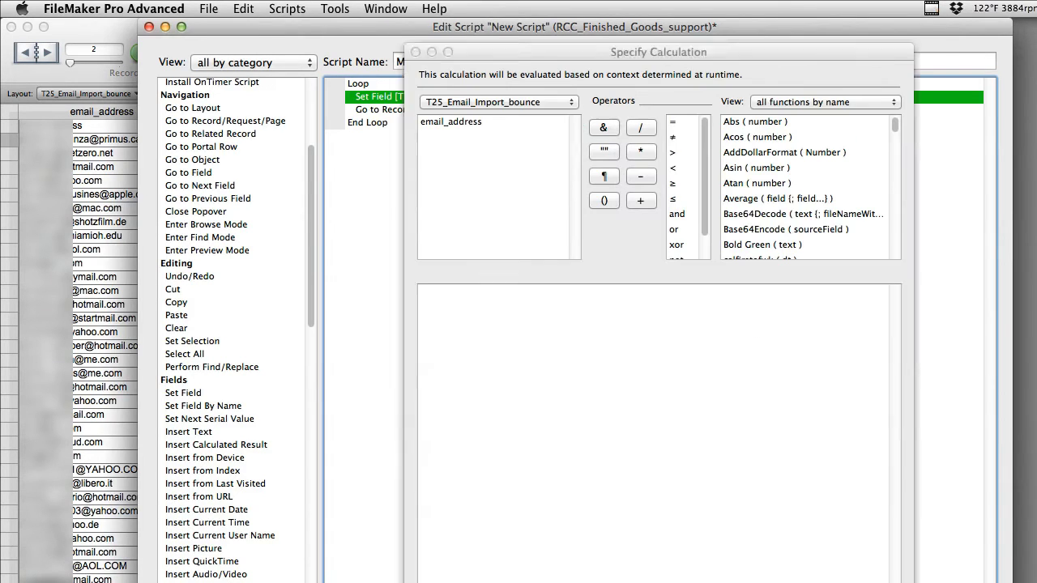
pyautogui.press('Return')
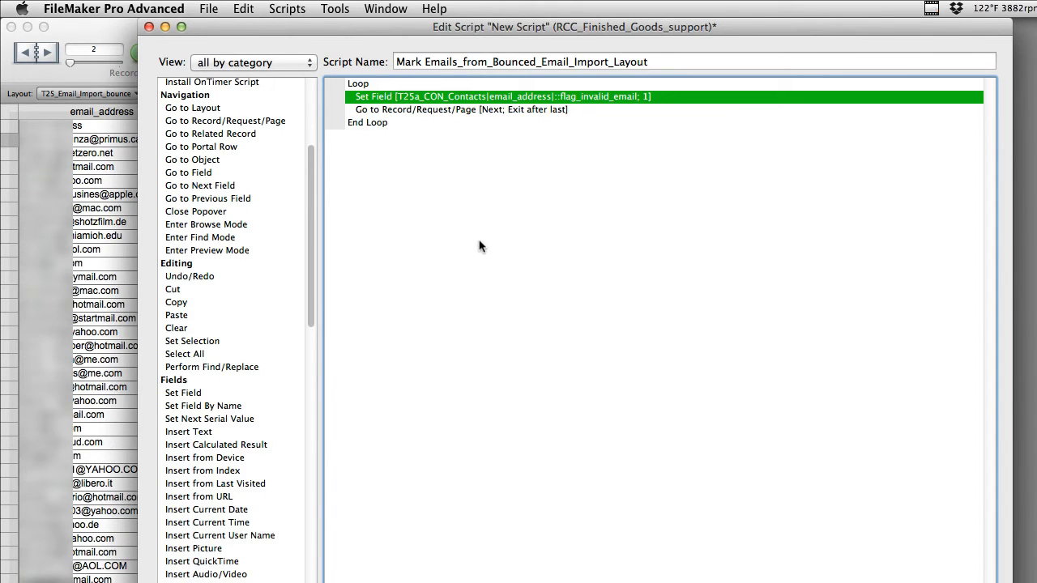
# - Save the bounced email script and close the script editor and script list
pyautogui.press('super+s')
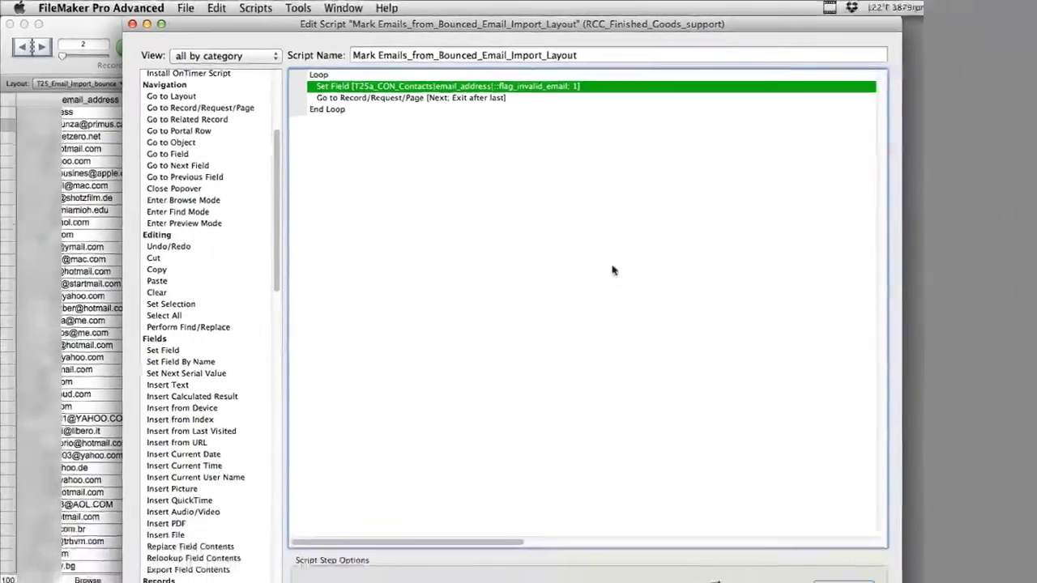
pyautogui.press('super+w')
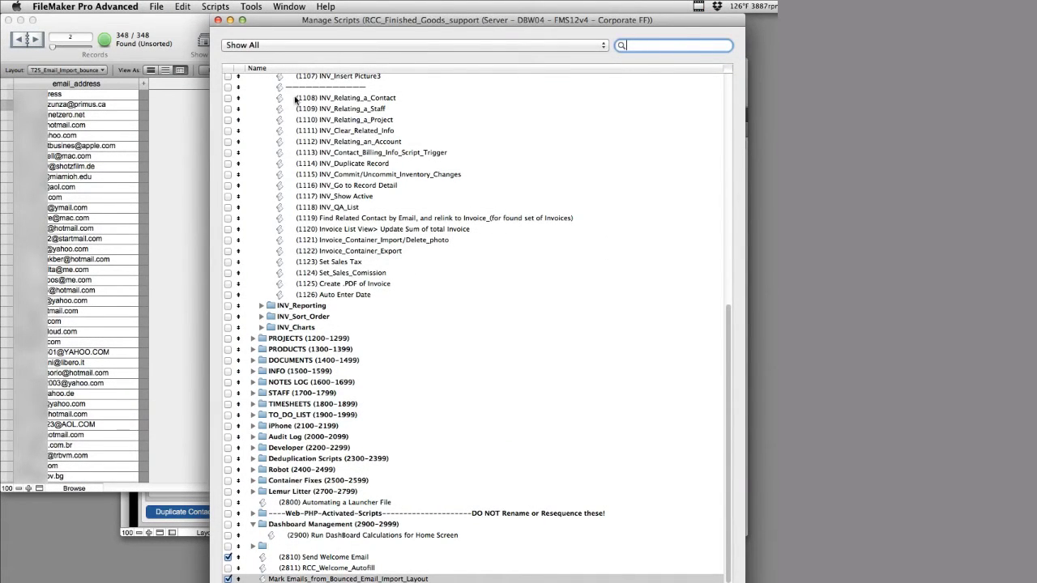
pyautogui.press('super+w')
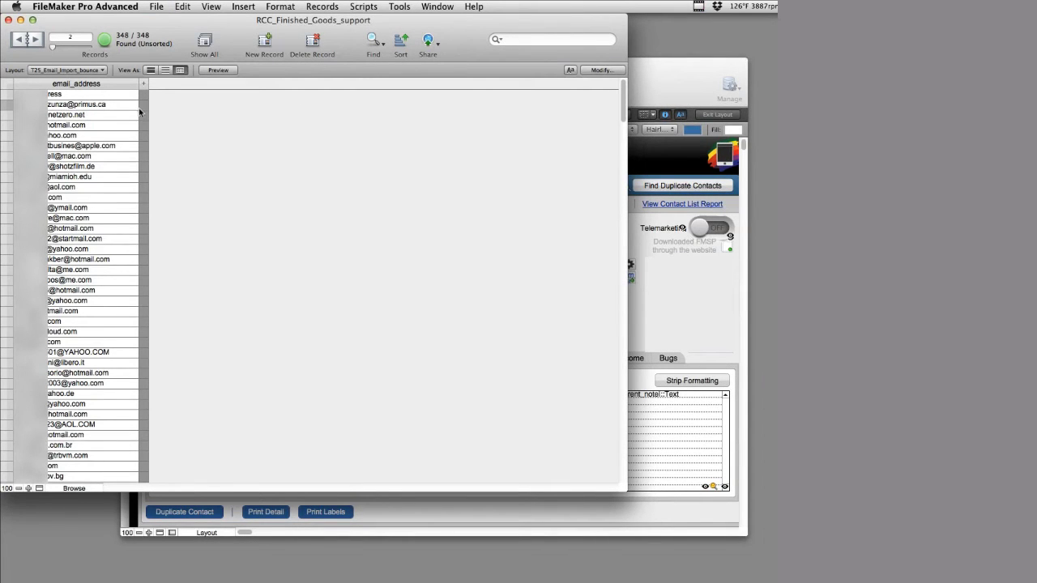
# - Add the related field flag_invalid_email from T25a_CON_Contacts|email_address| below email_address on the T25_Email_Import_bounce layout
pyautogui.press('super+l')
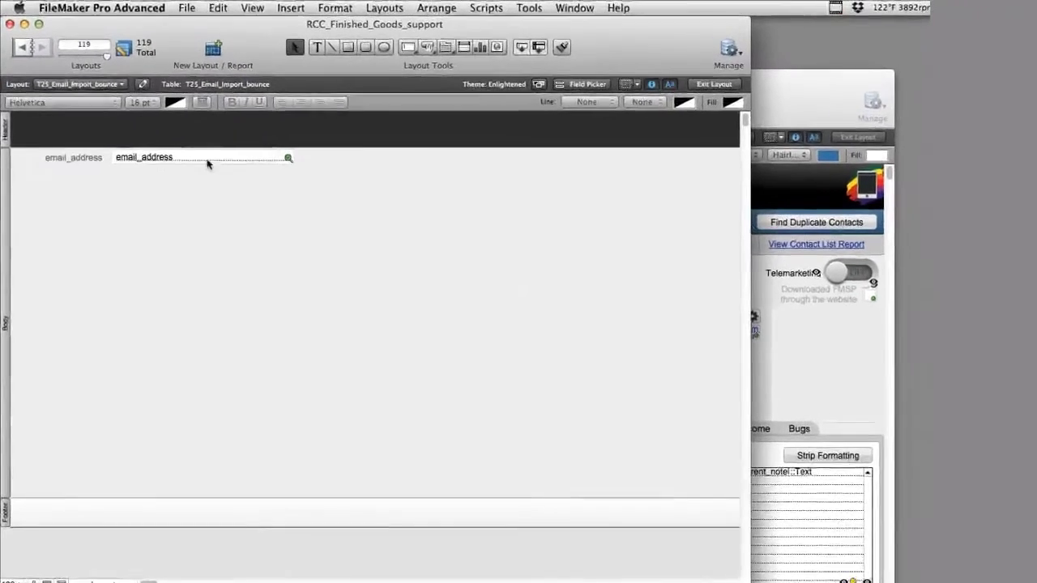
pyautogui.moveTo(206, 175); pyautogui.dragTo(203, 201)
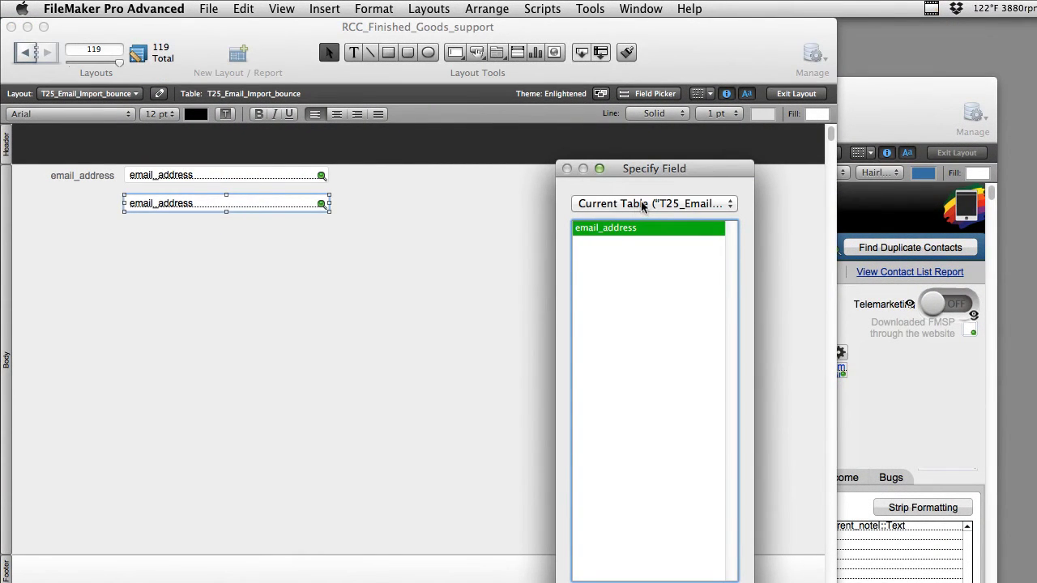
pyautogui.click(642, 205)
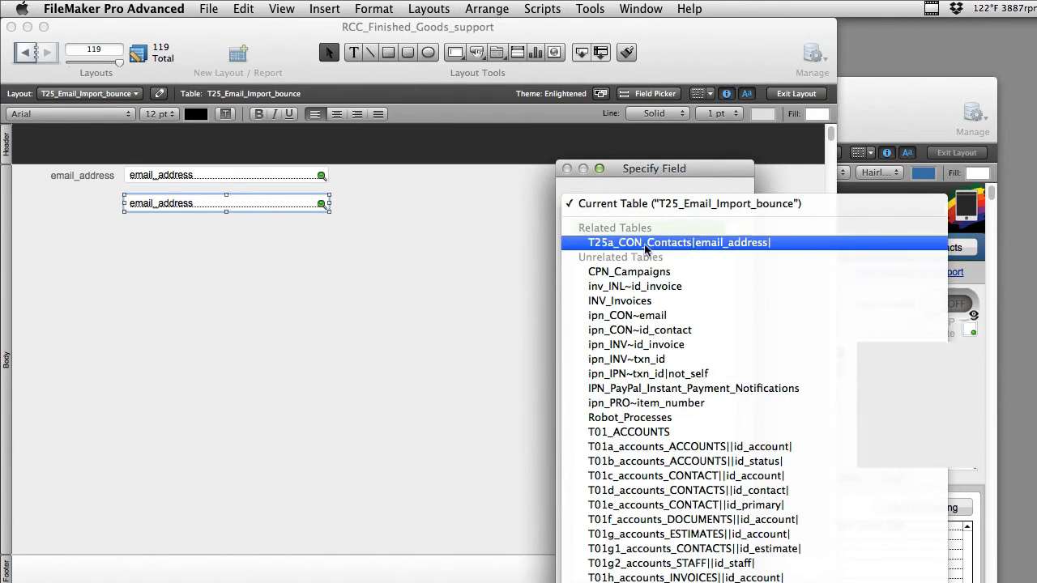
pyautogui.click(640, 243)
pyautogui.scroll(-5, 666, 394)
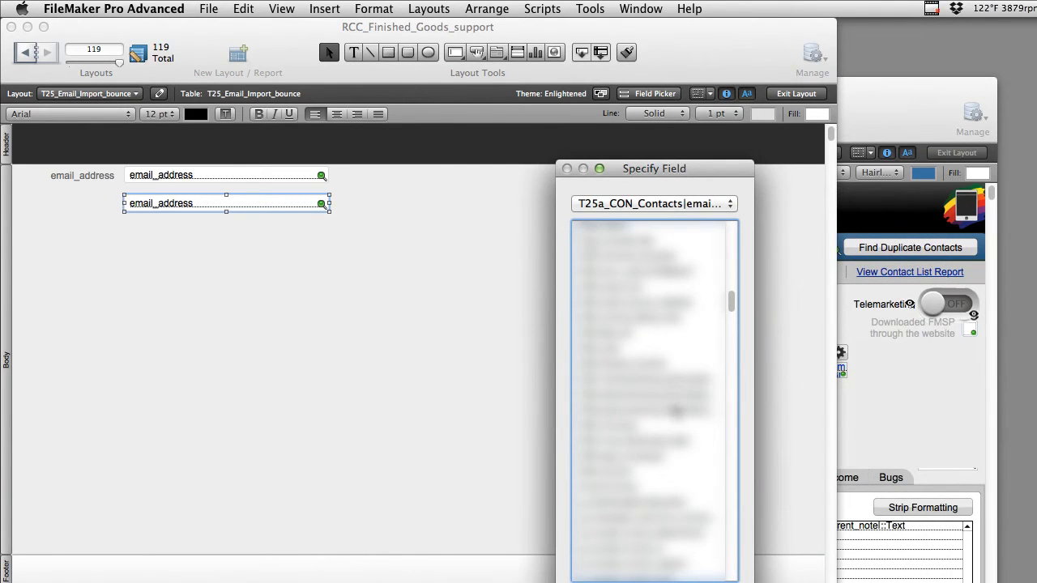
pyautogui.scroll(2, 672, 422)
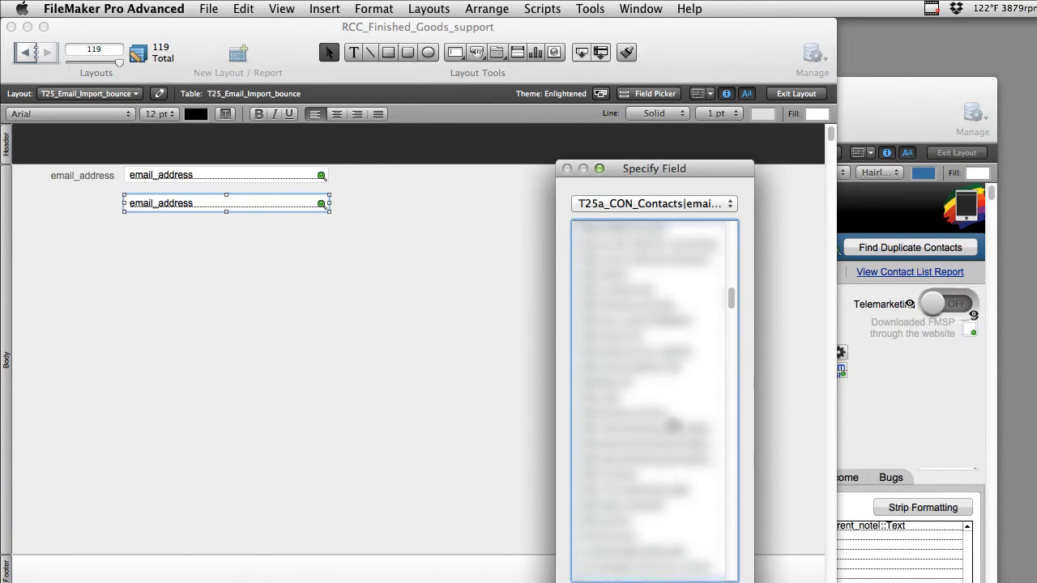
pyautogui.scroll(2, 672, 426)
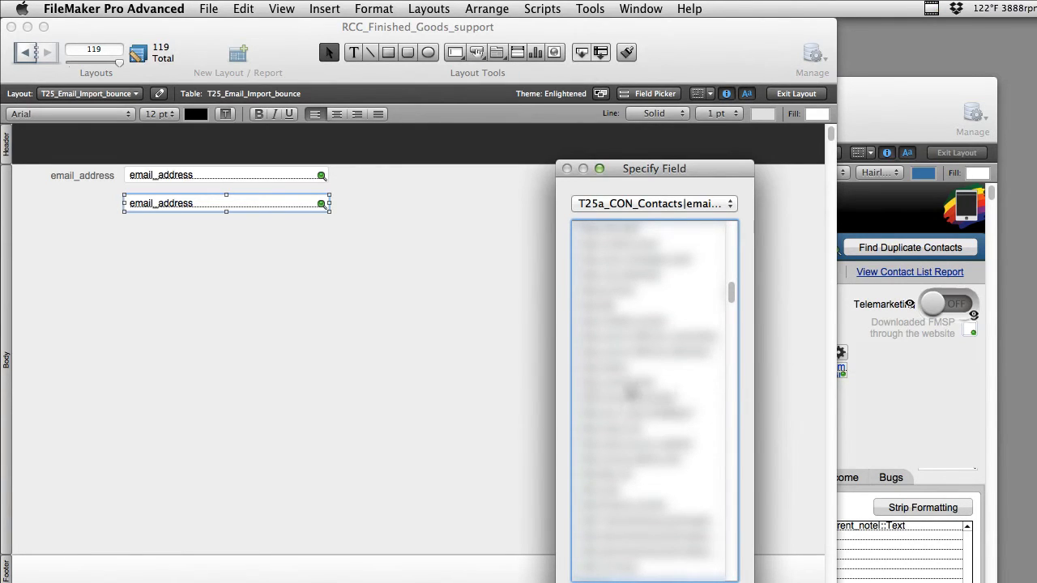
pyautogui.doubleClick(640, 296)
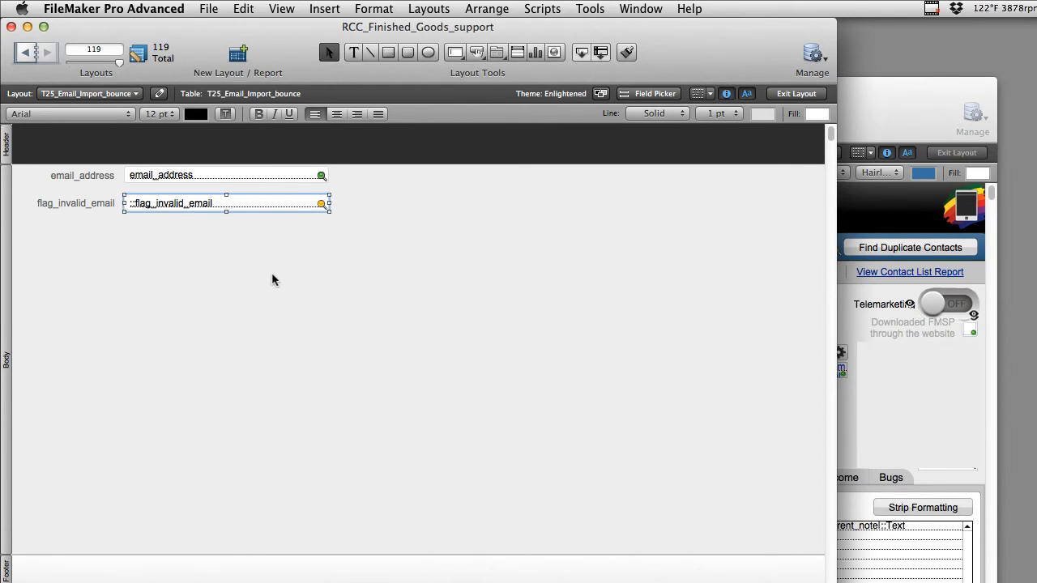
# - Return the bounce layout to Browse mode and widen the flag_invalid_email column to show its full heading
pyautogui.press('super+alt+f')
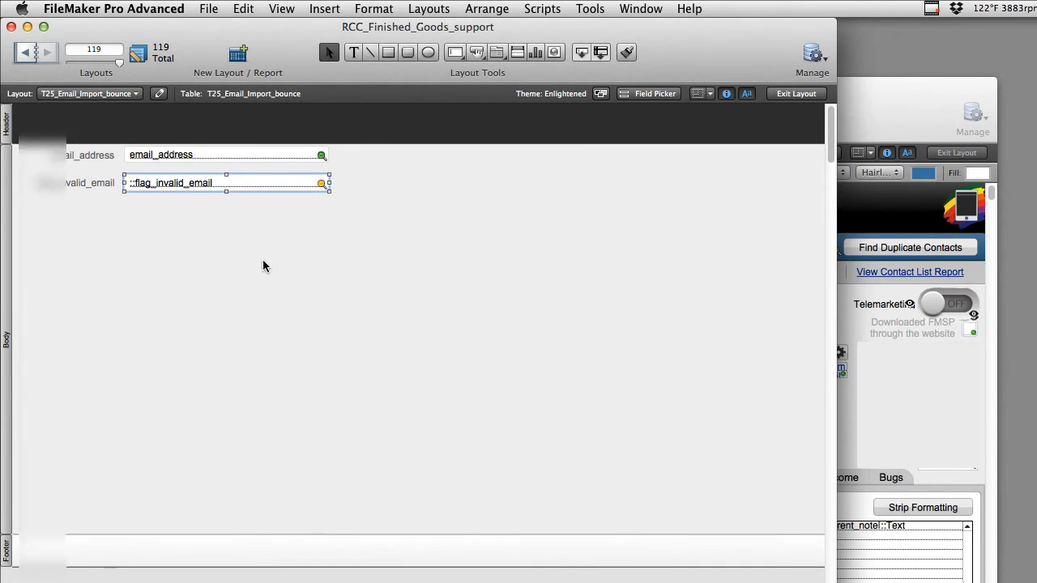
pyautogui.press('super+b')
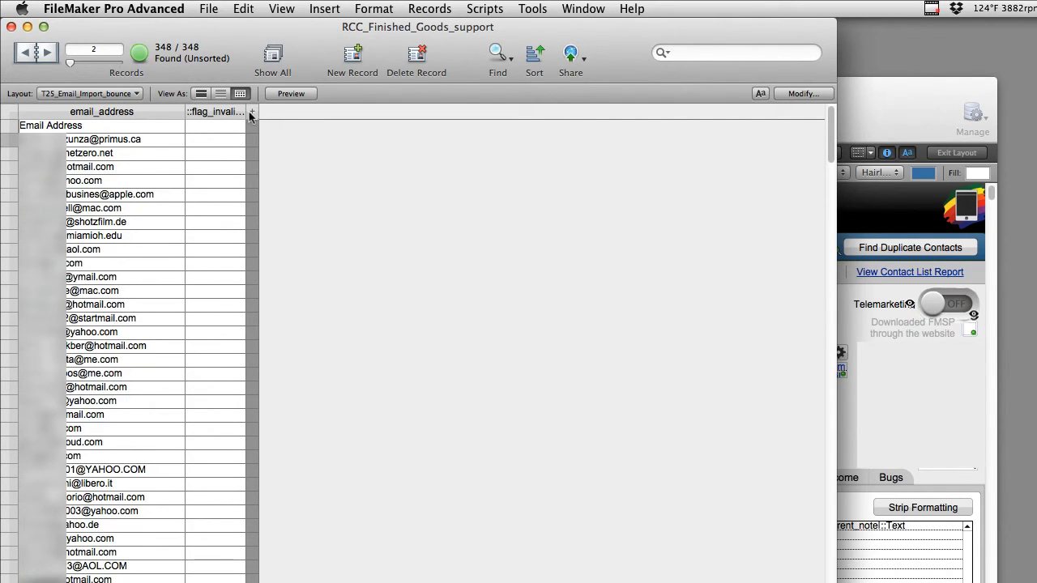
pyautogui.moveTo(249, 116); pyautogui.dragTo(274, 119)
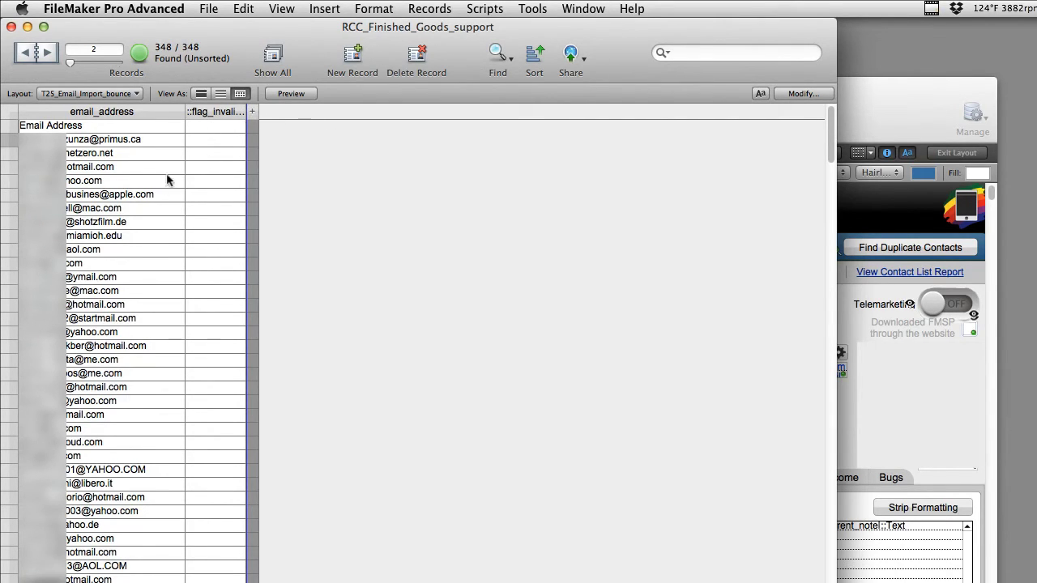
# - Start the Mark Emails_from_Bounced_Email_Import_Layout script from the second record with the Script Debugger open
pyautogui.click(46, 143)
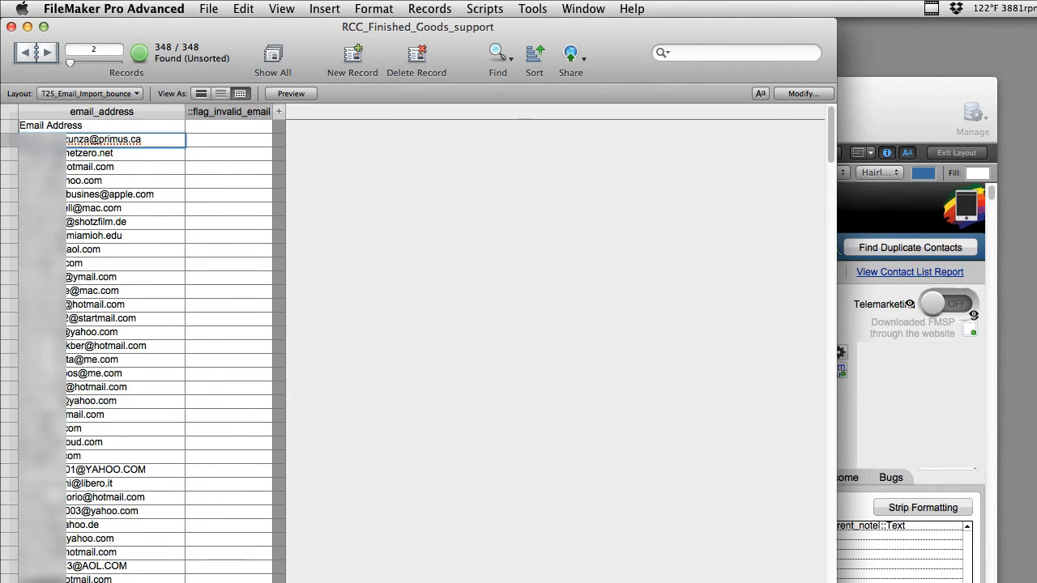
pyautogui.click(485, 8)
pyautogui.click(557, 36)
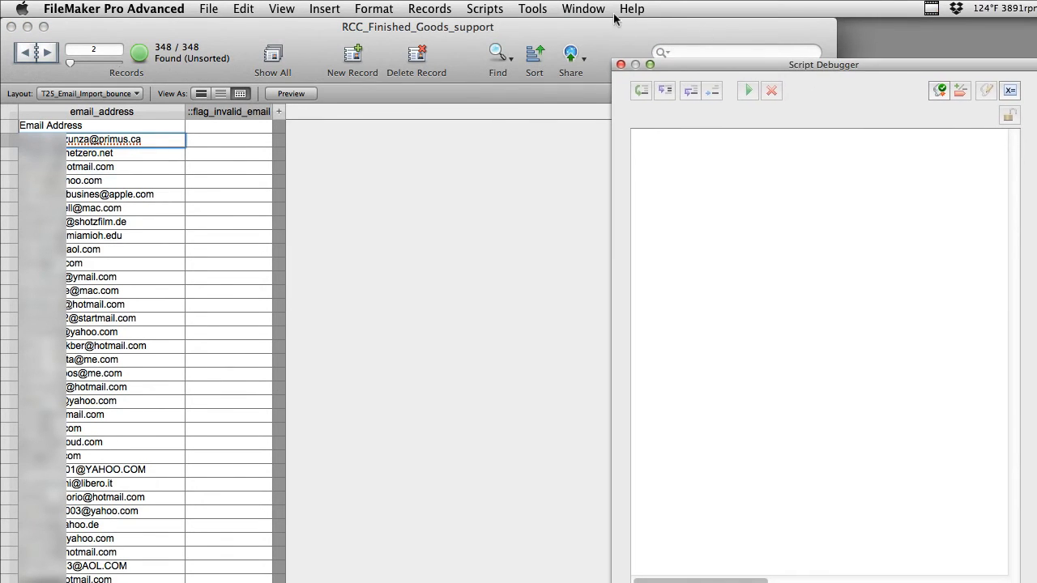
pyautogui.click(484, 8)
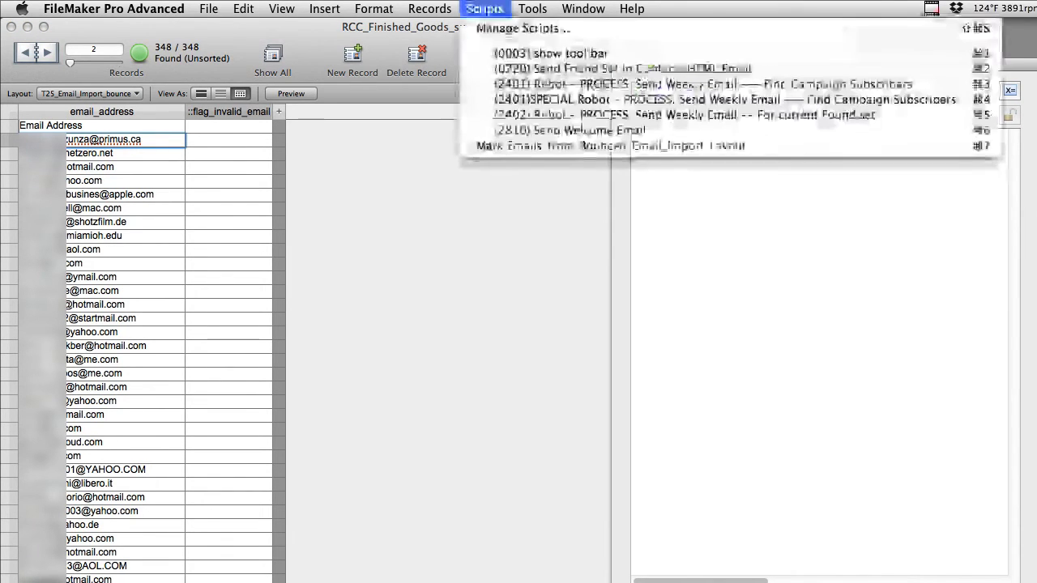
pyautogui.click(523, 147)
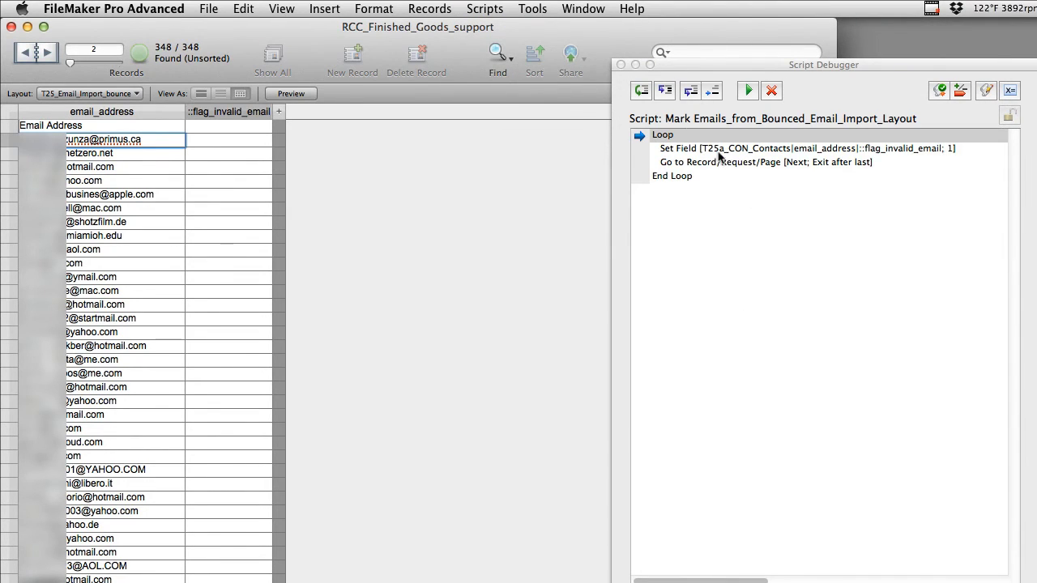
# - Step the script through the loop to flag records 2 to 7, and run the remaining iterations without pausing
pyautogui.click(663, 92)
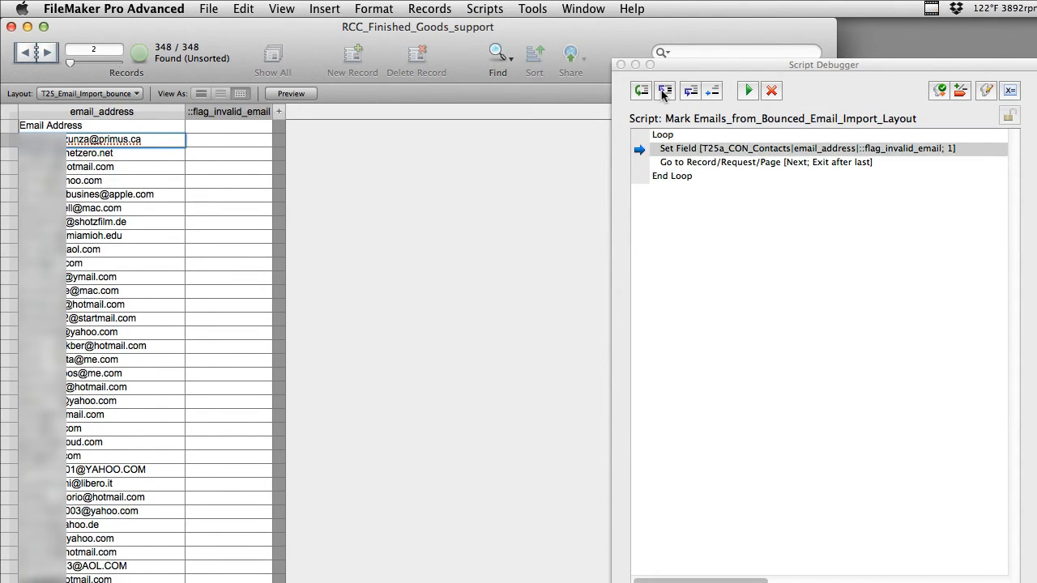
pyautogui.click(663, 91)
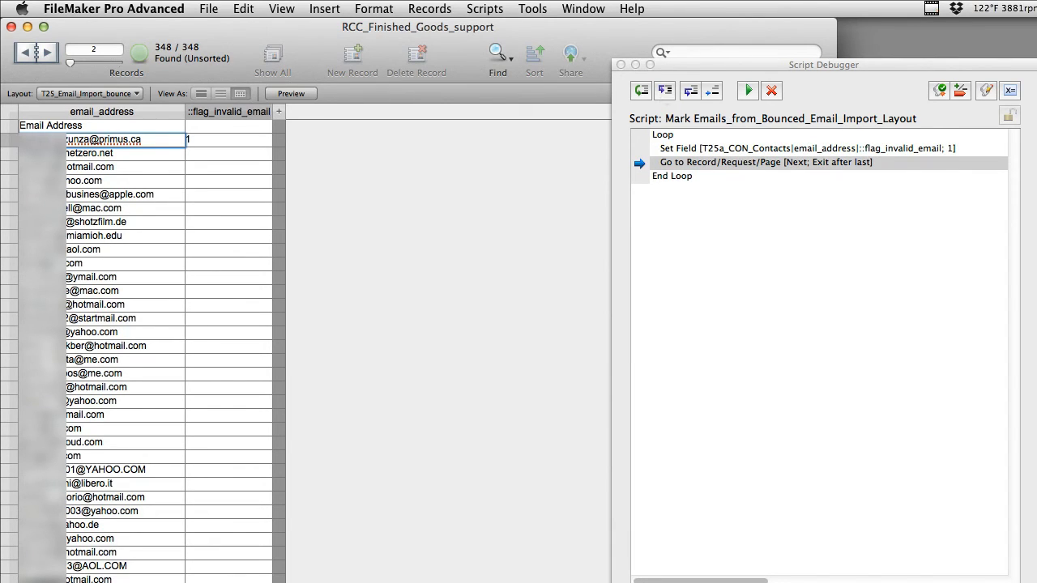
pyautogui.click(664, 92)
pyautogui.click(663, 92)
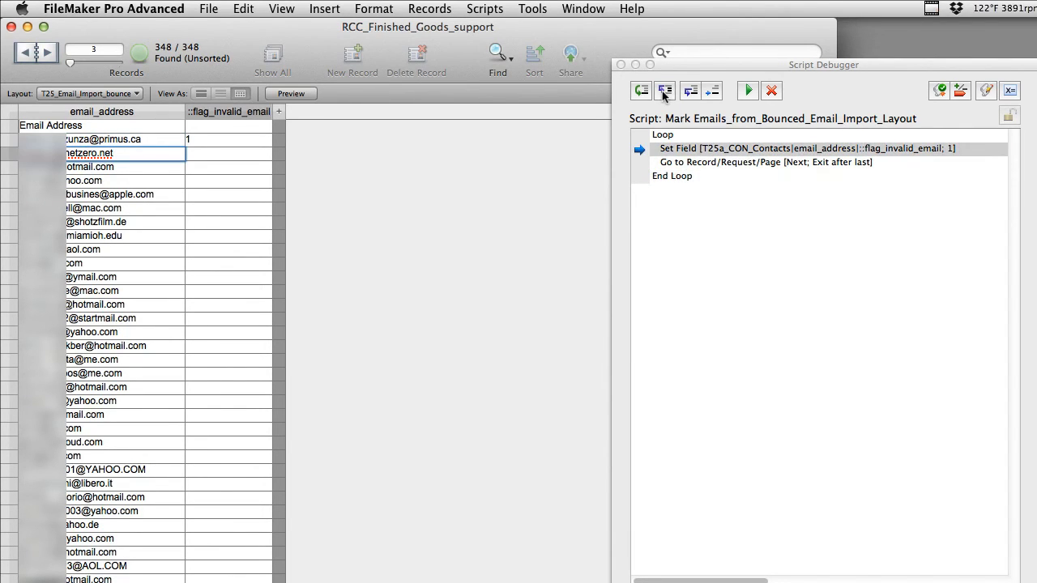
pyautogui.click(663, 92)
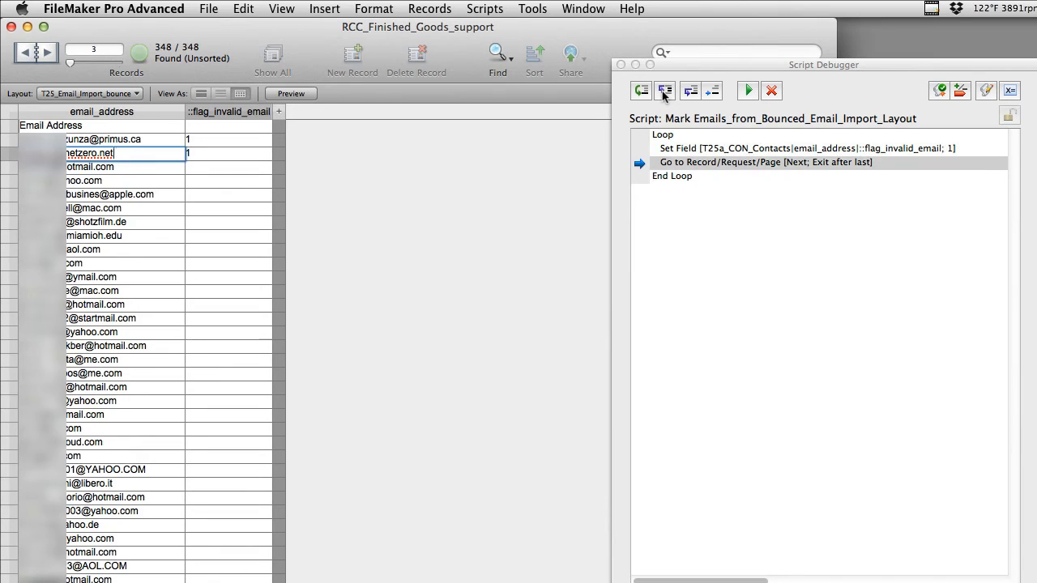
pyautogui.click(663, 91)
pyautogui.click(663, 92)
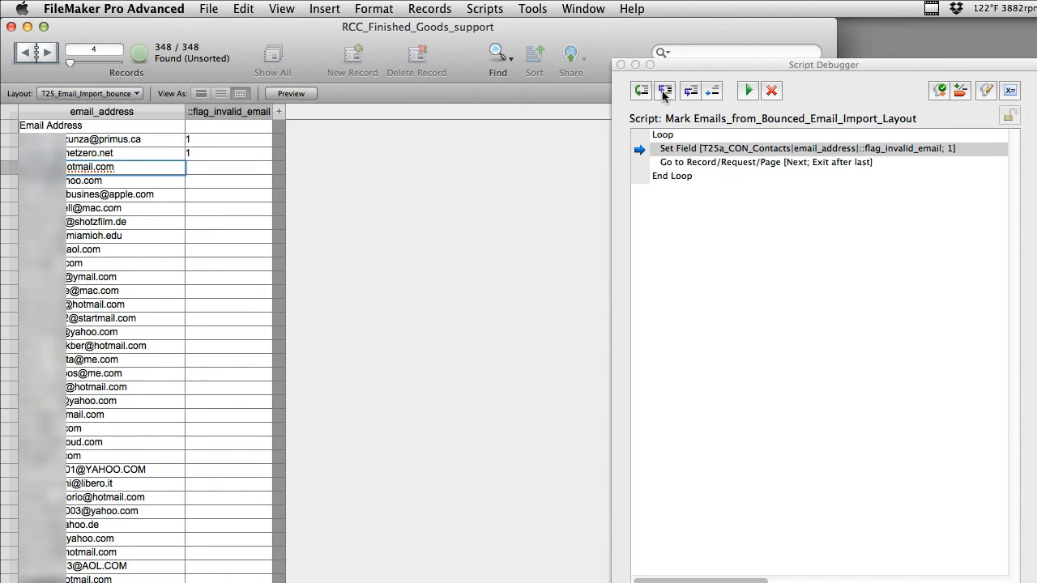
pyautogui.click(664, 91)
pyautogui.click(664, 91)
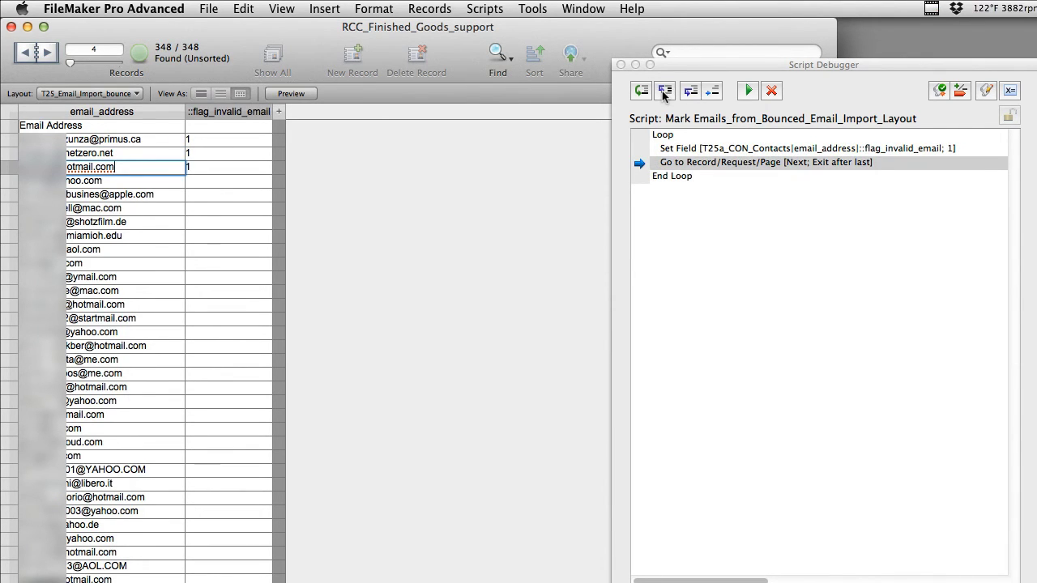
pyautogui.click(664, 91)
pyautogui.click(664, 91)
pyautogui.click(664, 92)
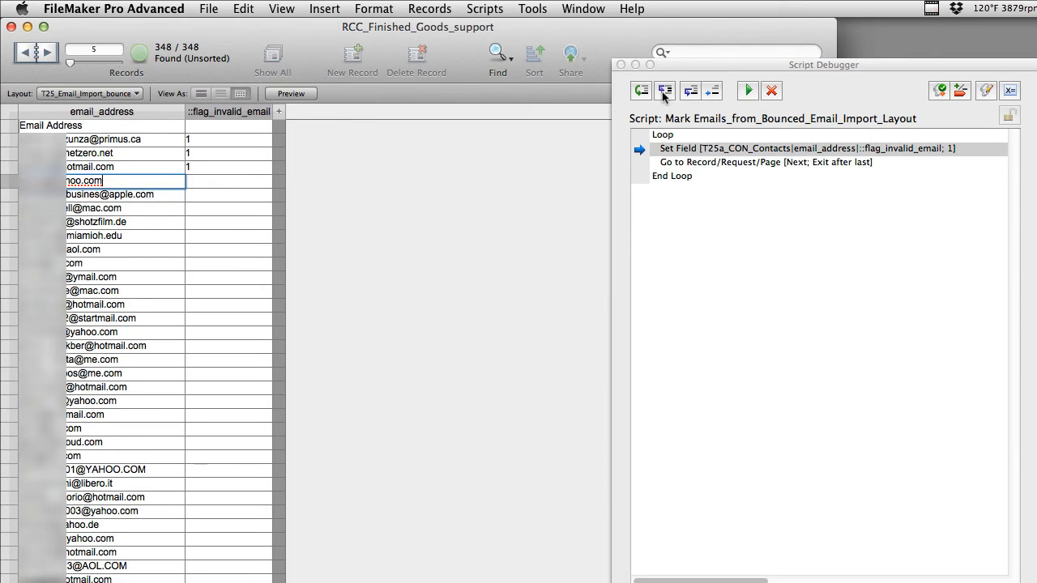
pyautogui.click(664, 92)
pyautogui.click(664, 92)
pyautogui.click(664, 91)
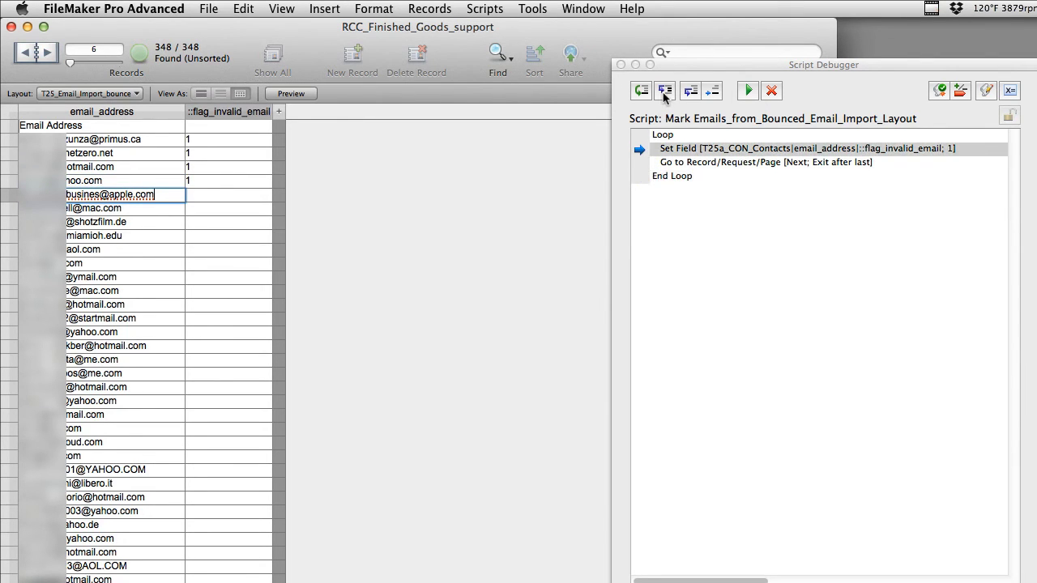
pyautogui.click(663, 92)
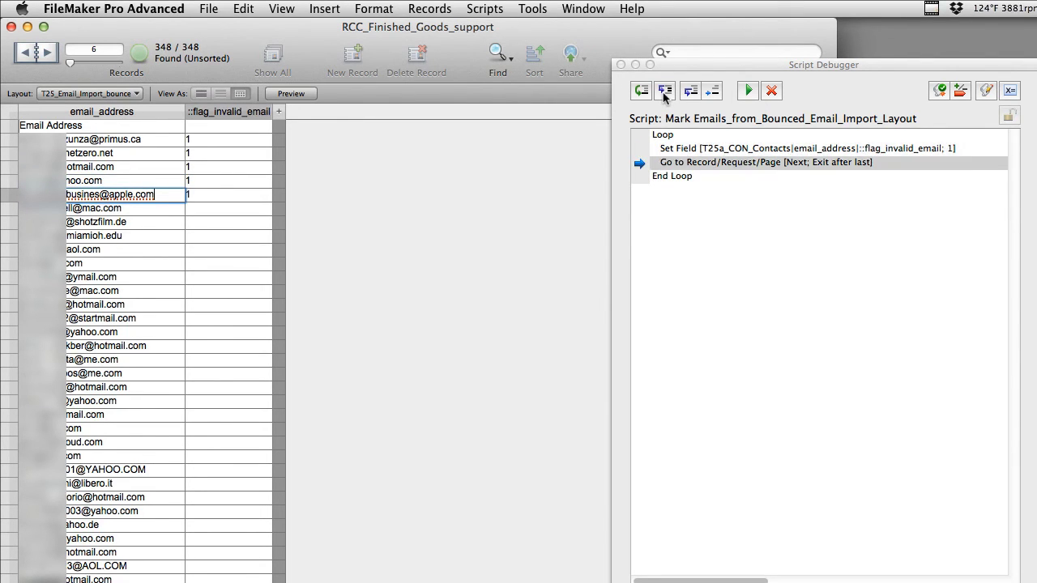
pyautogui.click(664, 91)
pyautogui.click(664, 91)
pyautogui.click(664, 92)
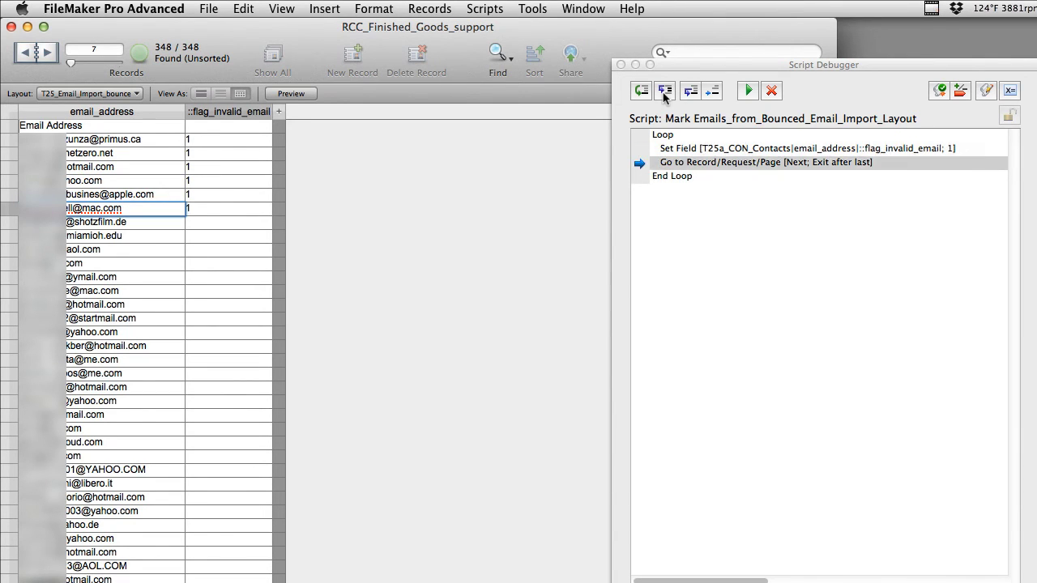
pyautogui.click(664, 91)
pyautogui.click(663, 91)
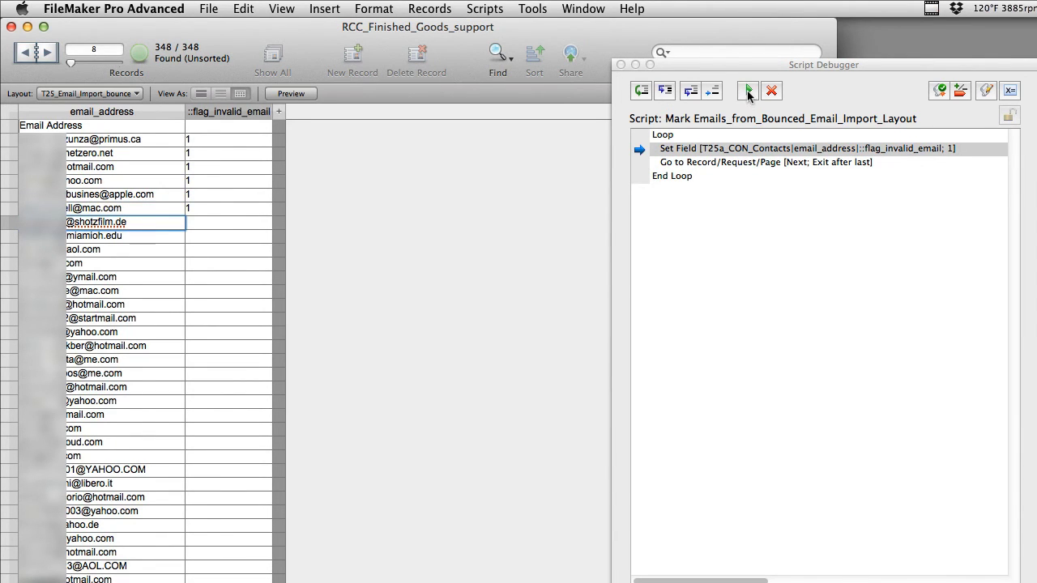
pyautogui.click(747, 91)
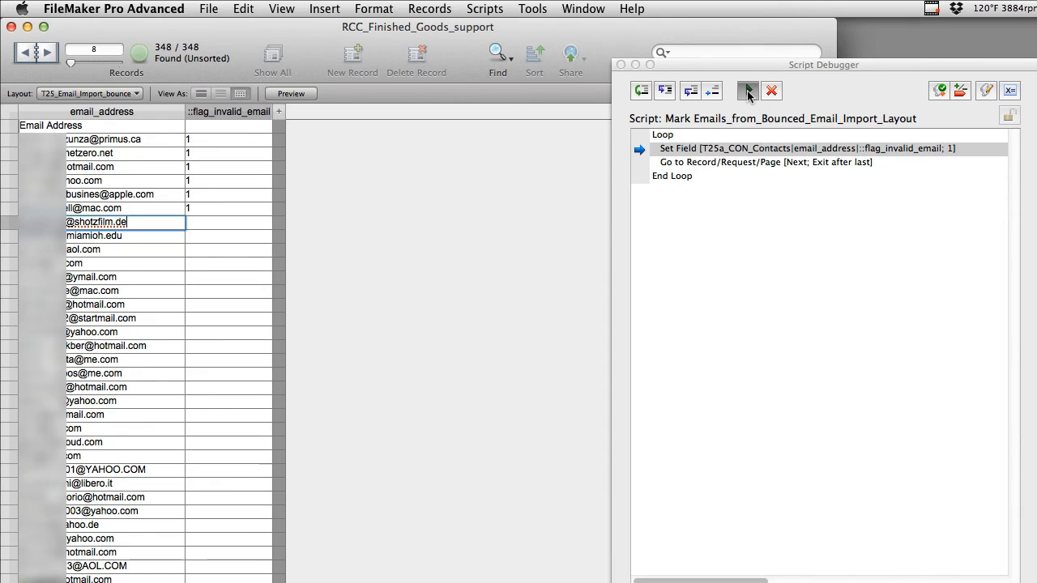